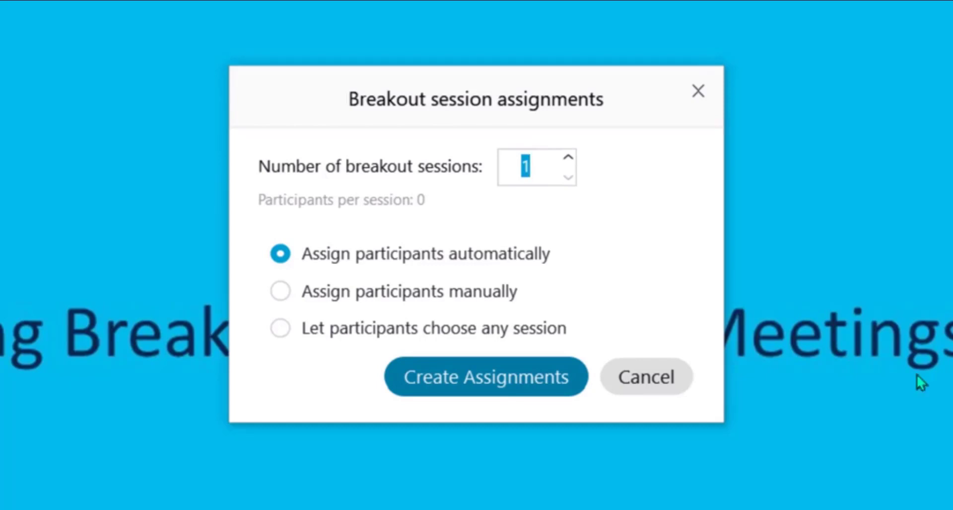
Set the number of breakout sessions to 5 and try the participant-choice option before selecting automatic participant assignment
{"action": "left_click", "coordinate": [568, 157]}
{"action": "left_click", "coordinate": [567, 158]}
{"action": "left_click", "coordinate": [567, 158]}
{"action": "left_click", "coordinate": [567, 158]}
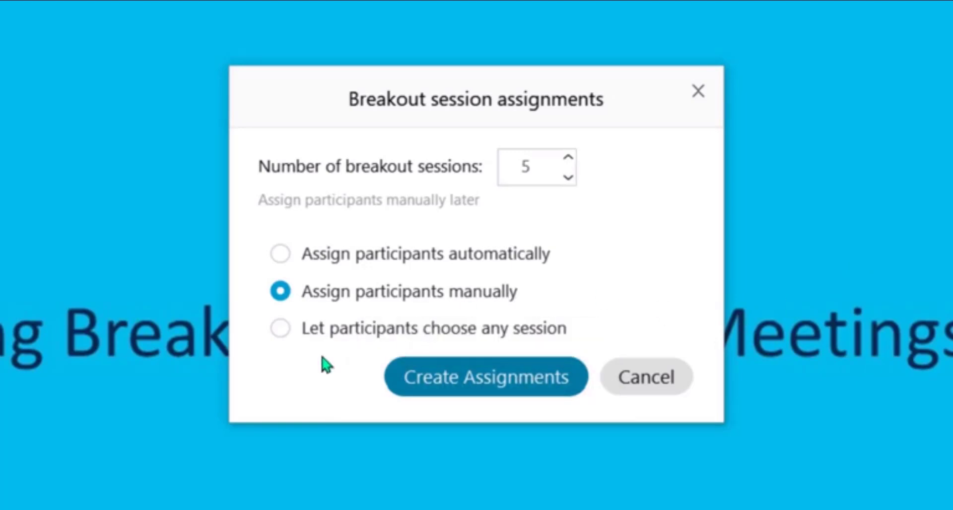
{"action": "left_click", "coordinate": [281, 331]}
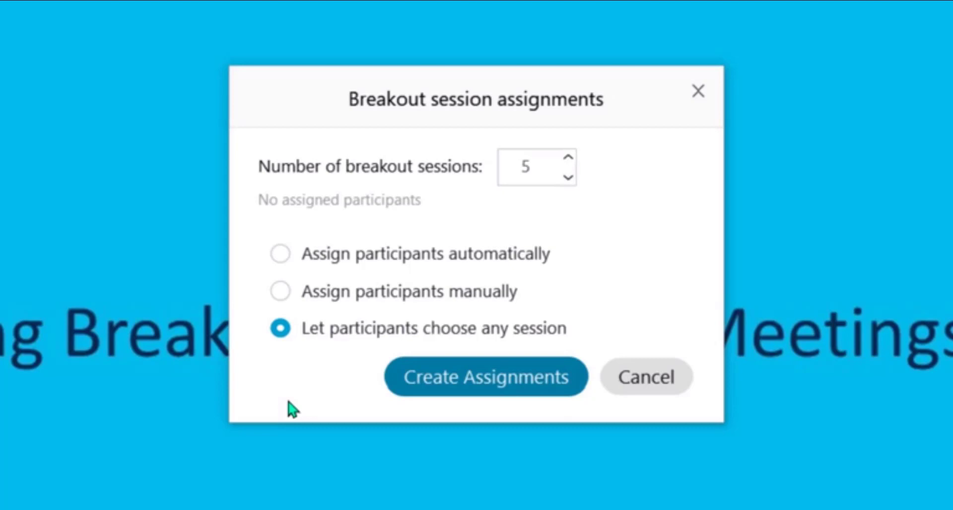
{"action": "left_click", "coordinate": [280, 252]}
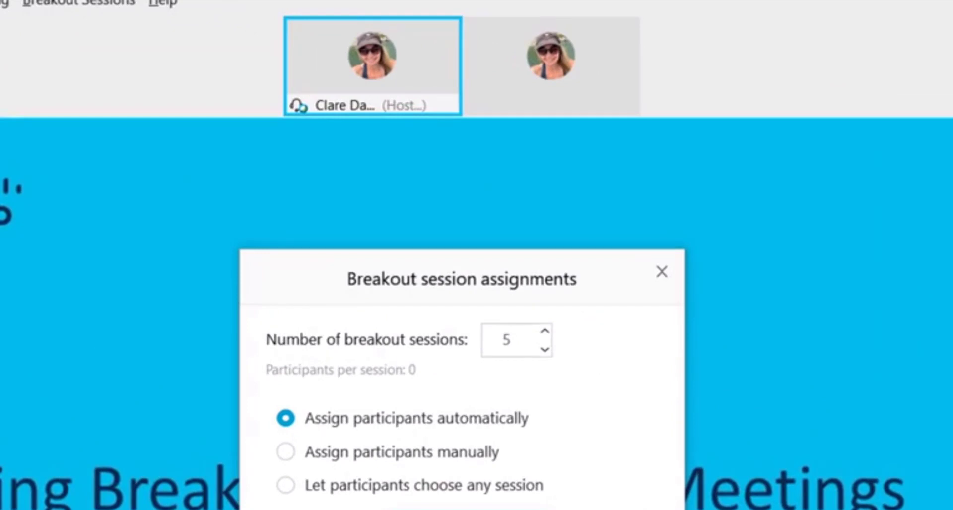
Create assignments for one breakout session with participants assigned automatically
{"action": "mouse_move", "coordinate": [605, 97]}
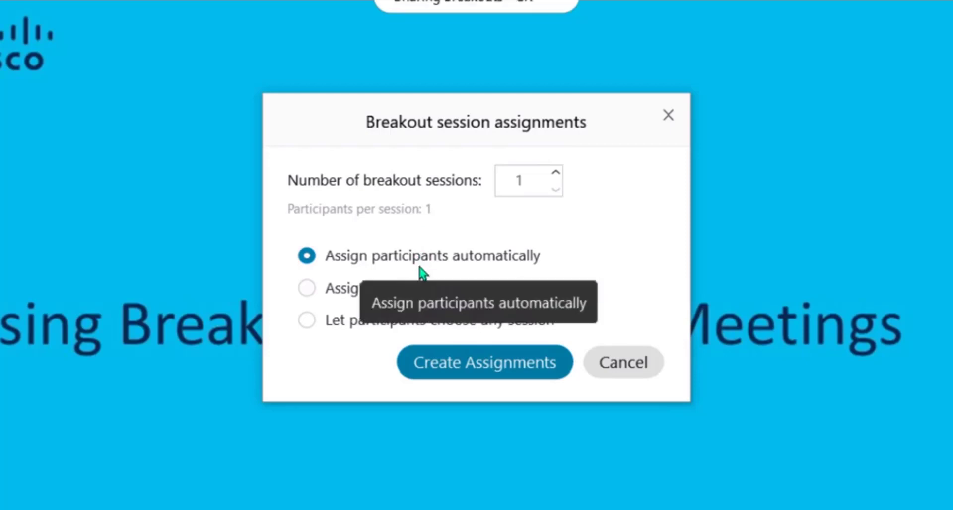
{"action": "left_click", "coordinate": [495, 365]}
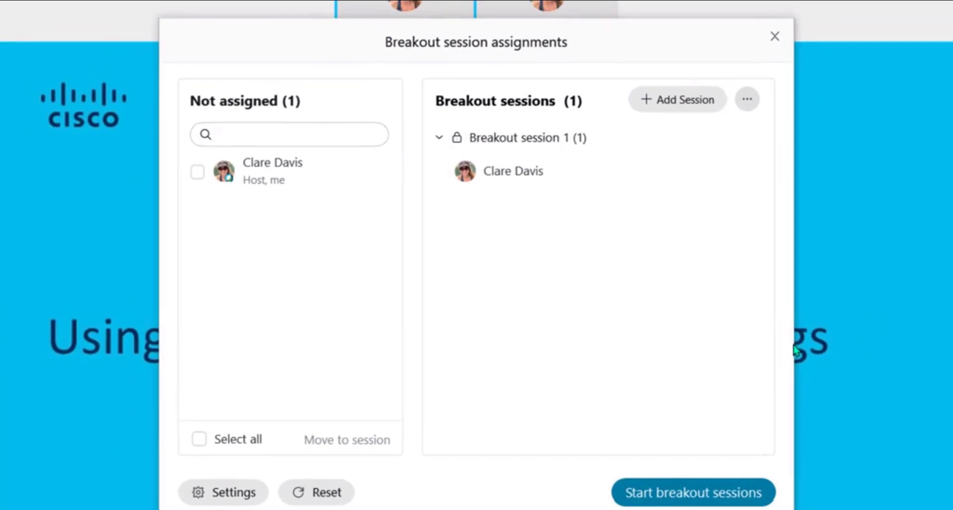
{"action": "mouse_move", "coordinate": [570, 190]}
Reset the breakout assignments to one session with participants assigned manually
{"action": "left_click", "coordinate": [338, 502]}
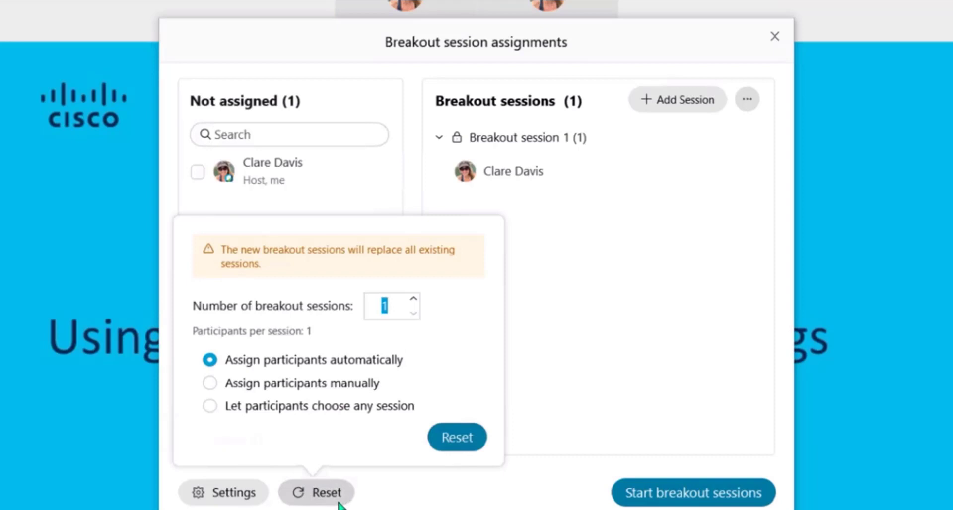
{"action": "left_click", "coordinate": [210, 383]}
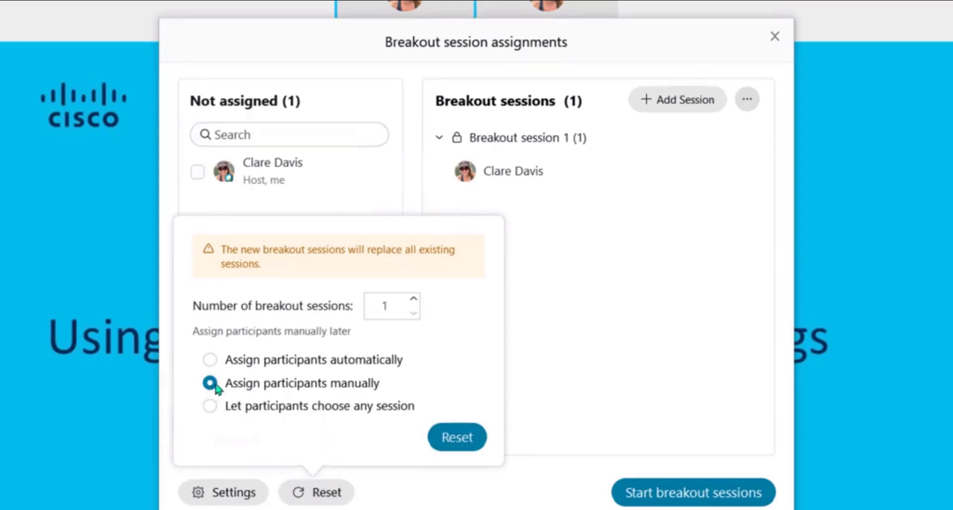
{"action": "left_click", "coordinate": [465, 440]}
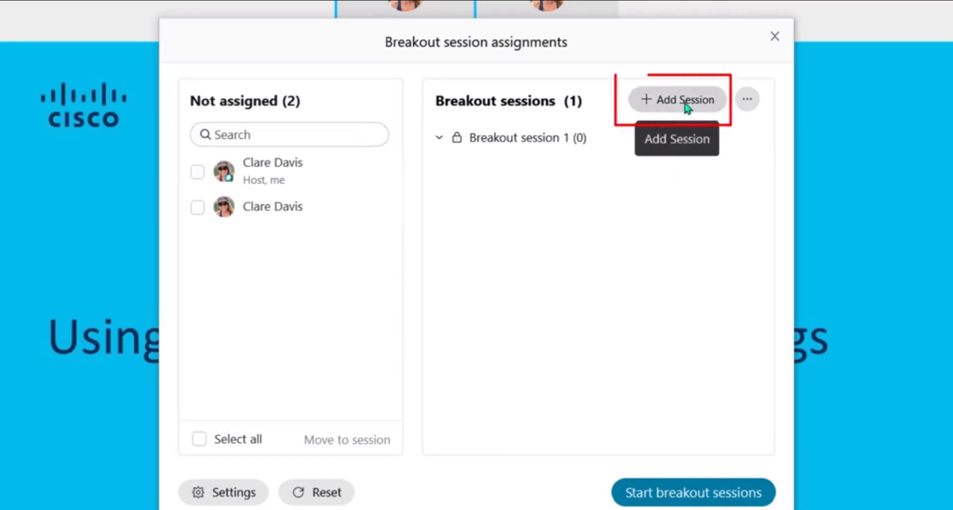
Rename Breakout session 1 as "Group one"
{"action": "mouse_move", "coordinate": [602, 143]}
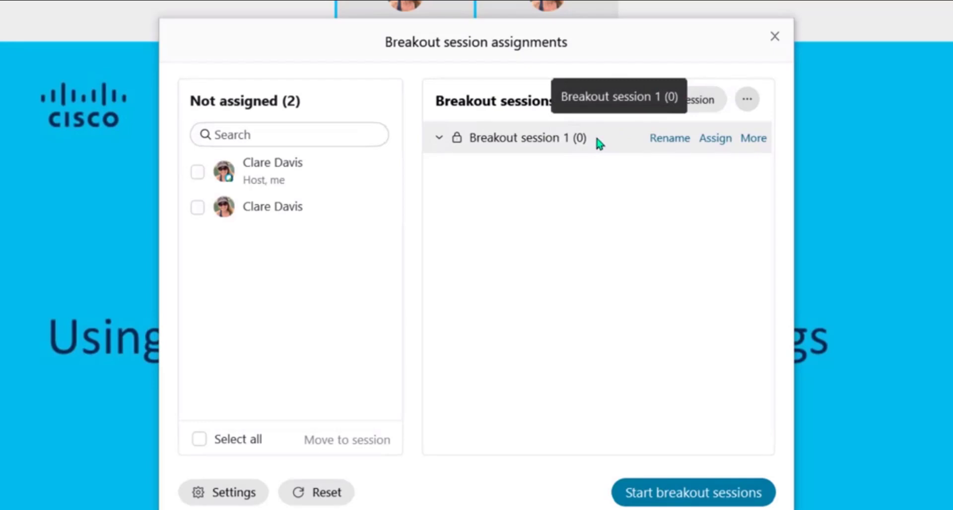
{"action": "left_click", "coordinate": [671, 139]}
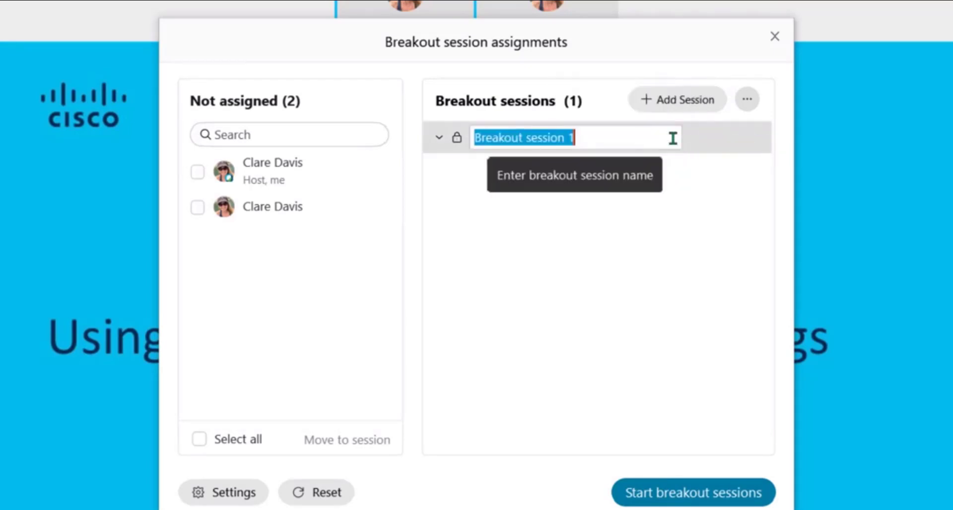
{"action": "type", "text": "Gr"}
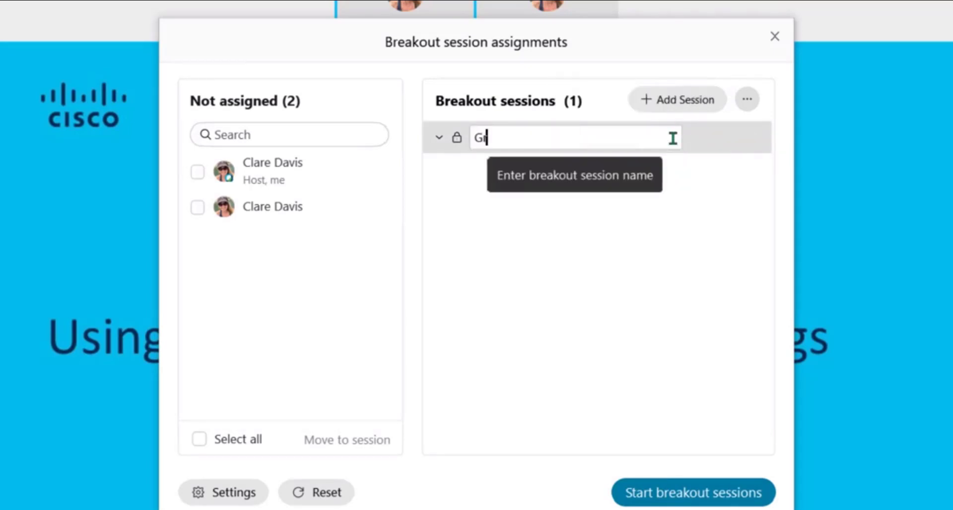
{"action": "type", "text": "oup one"}
{"action": "key", "text": "BackSpace"}
{"action": "key", "text": "BackSpace"}
{"action": "key", "text": "BackSpace"}
{"action": "key", "text": "BackSpace"}
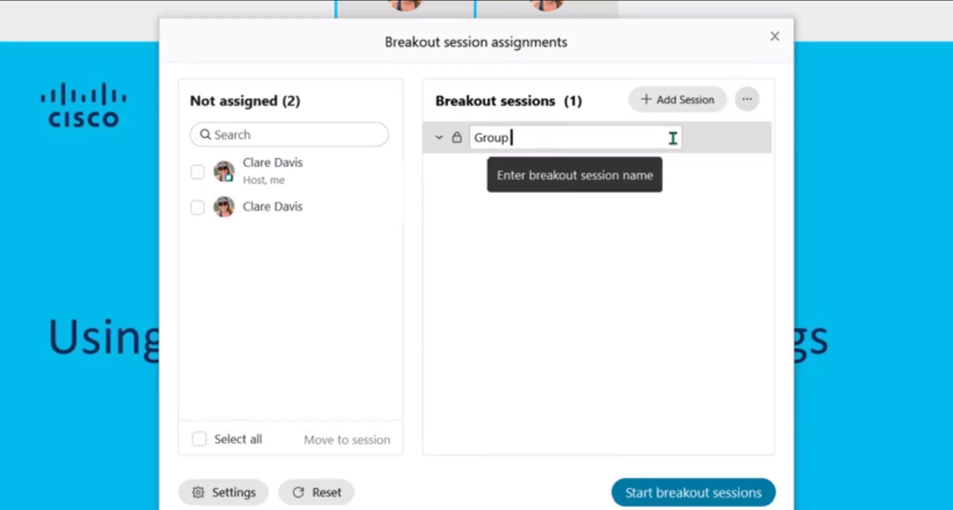
{"action": "type", "text": "one"}
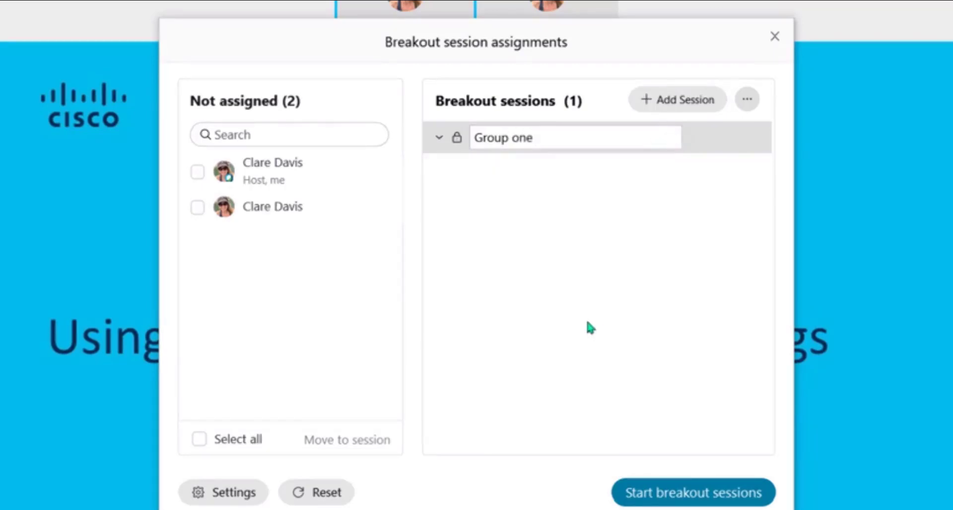
{"action": "left_click", "coordinate": [592, 319]}
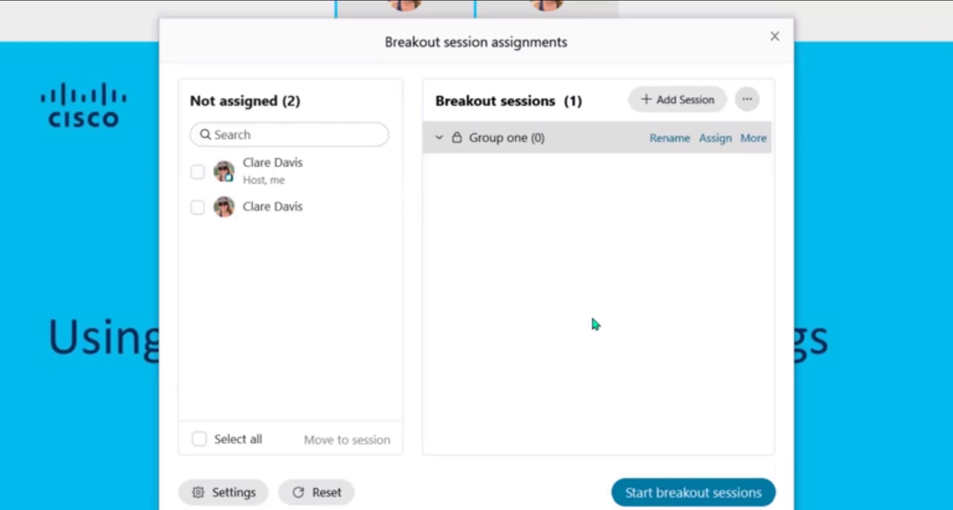
{"action": "left_click", "coordinate": [197, 207]}
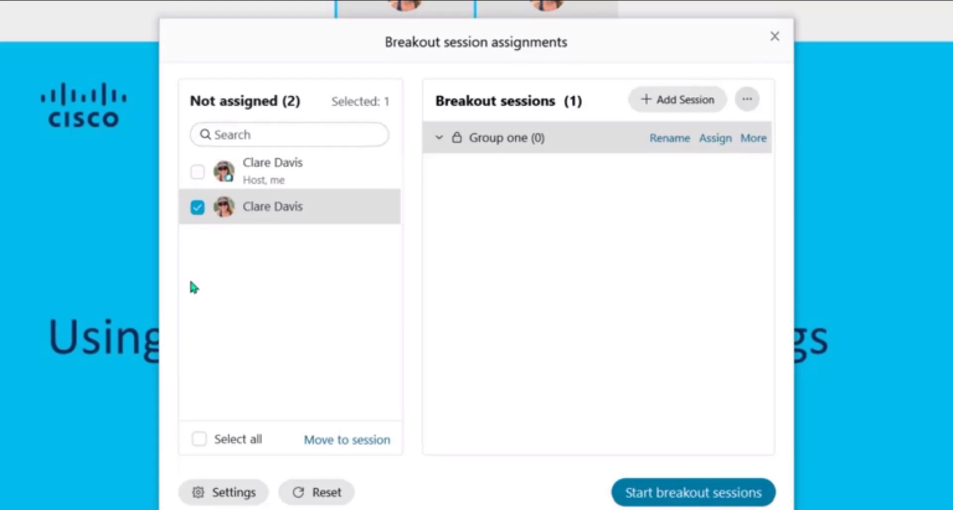
{"action": "left_click", "coordinate": [353, 440]}
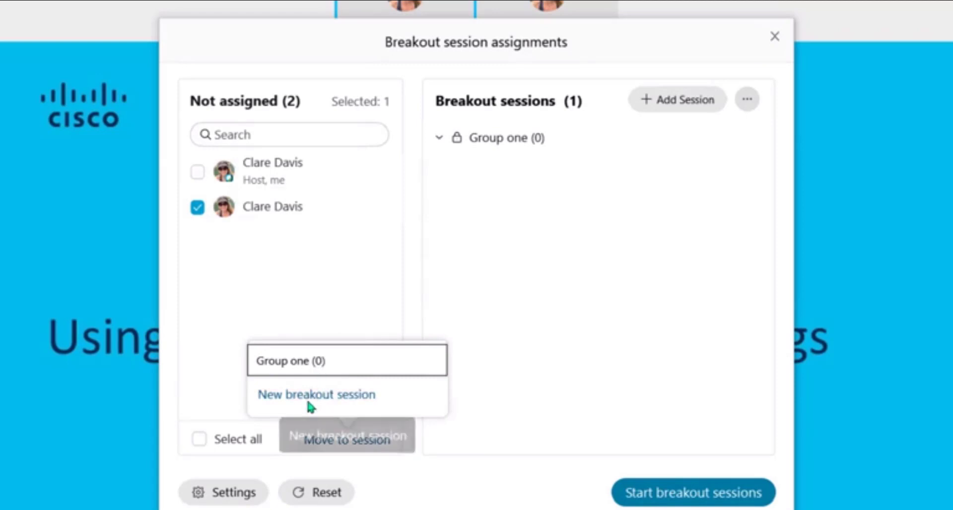
{"action": "left_click", "coordinate": [197, 208]}
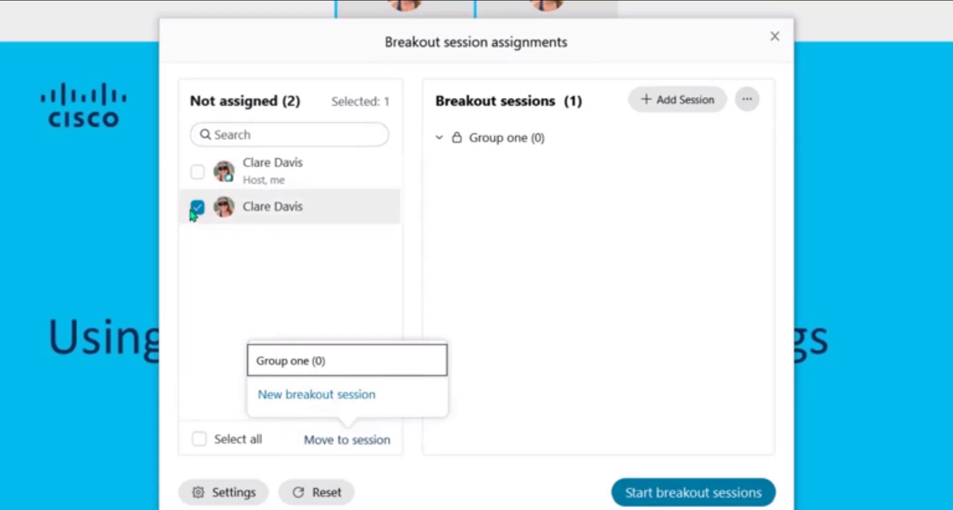
Assign the non-host participant to the Group one session
{"action": "mouse_move", "coordinate": [503, 151]}
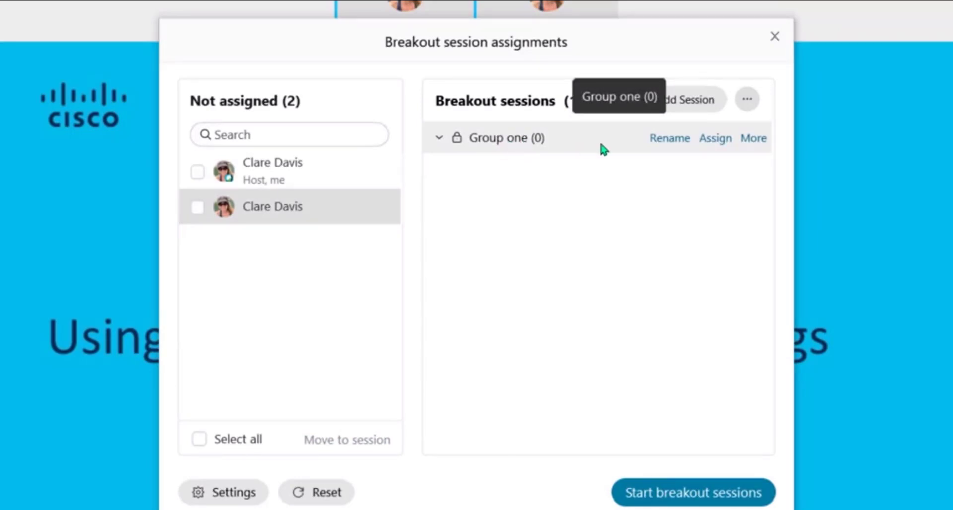
{"action": "left_click", "coordinate": [718, 140]}
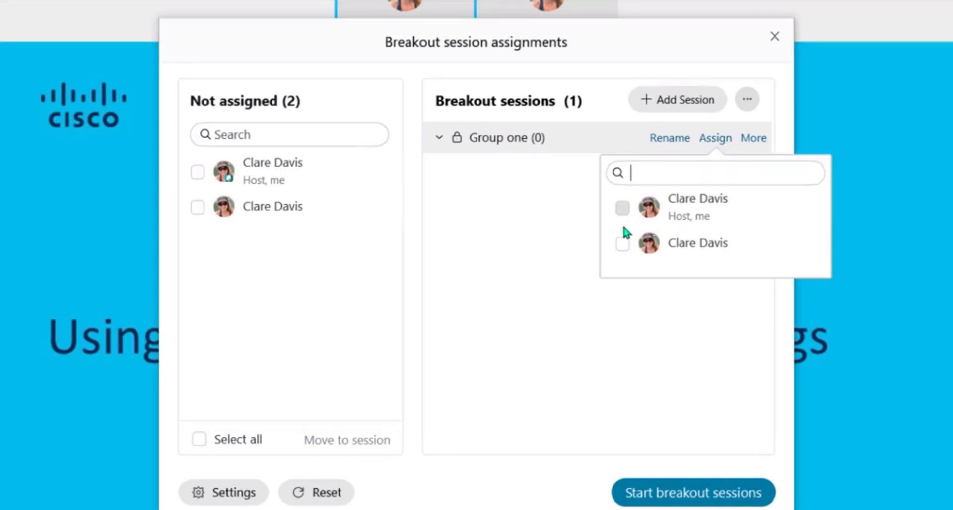
{"action": "left_click", "coordinate": [623, 244]}
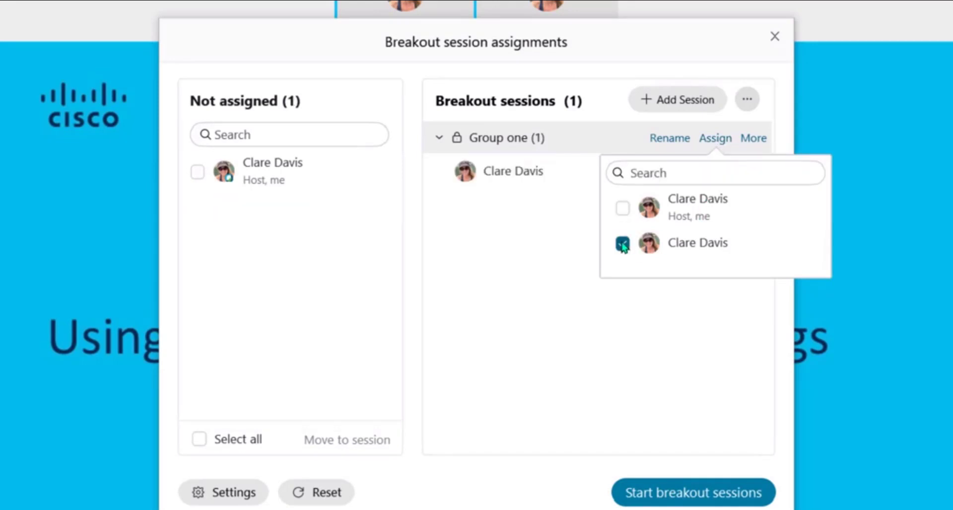
{"action": "left_click", "coordinate": [571, 273]}
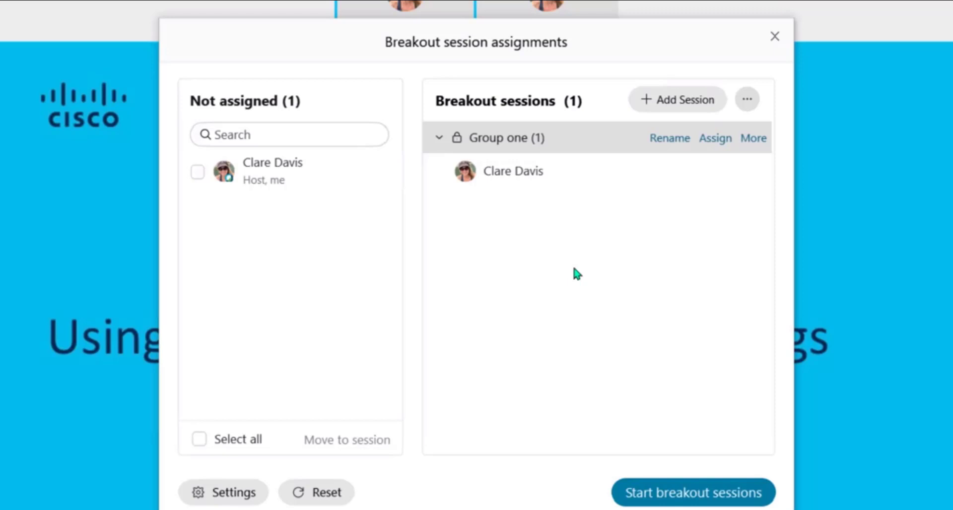
Reset the breakout assignments to one session and let participants choose any session
{"action": "left_click", "coordinate": [305, 493]}
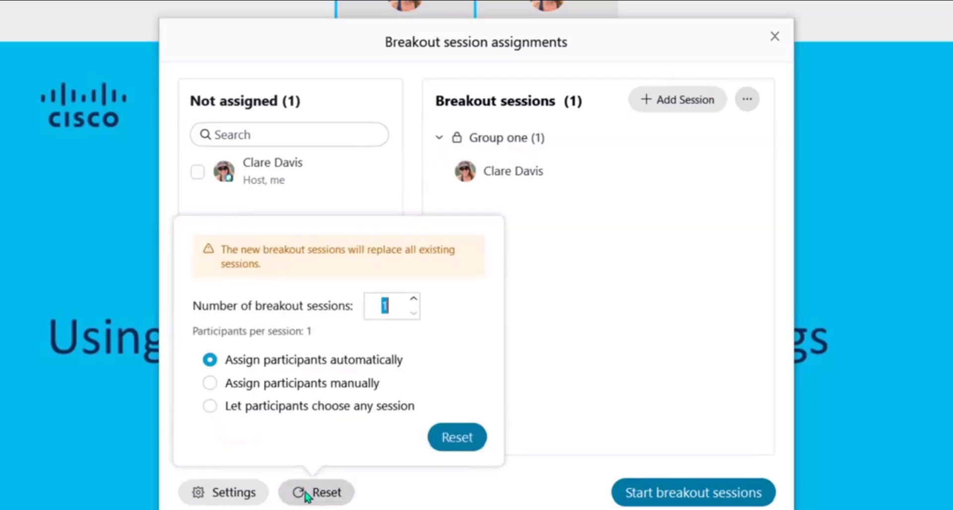
{"action": "left_click", "coordinate": [209, 412]}
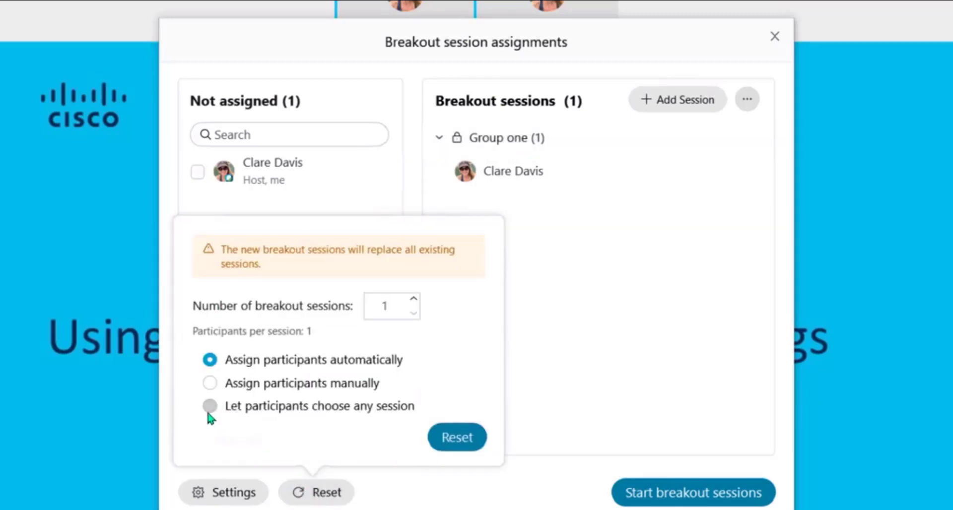
{"action": "left_click", "coordinate": [472, 446]}
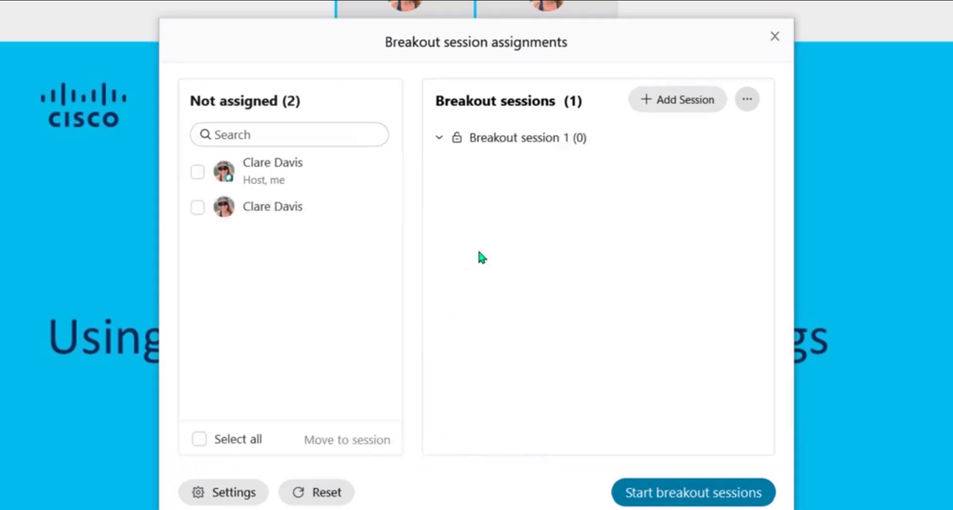
Add four more breakout sessions, numbered 2 to 5, to the session list
{"action": "mouse_move", "coordinate": [461, 143]}
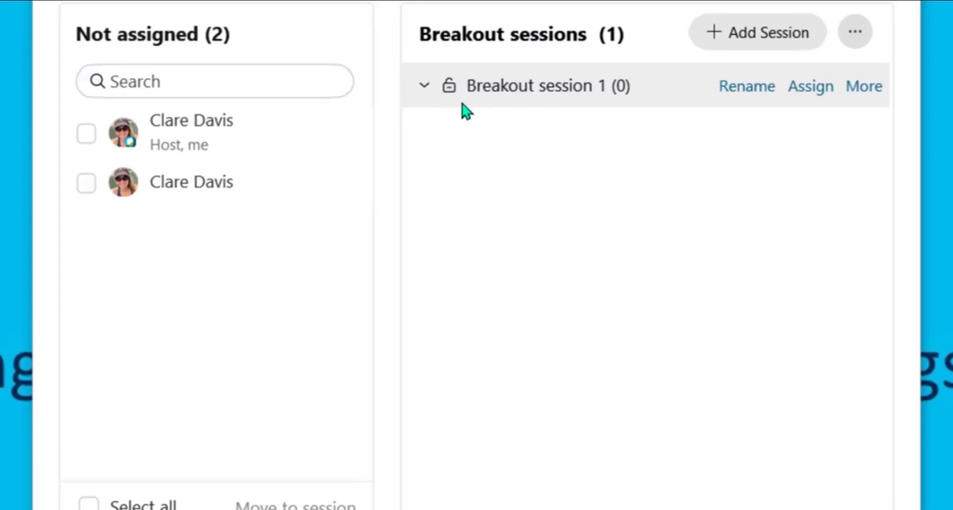
{"action": "left_click", "coordinate": [743, 28]}
{"action": "left_click", "coordinate": [743, 26]}
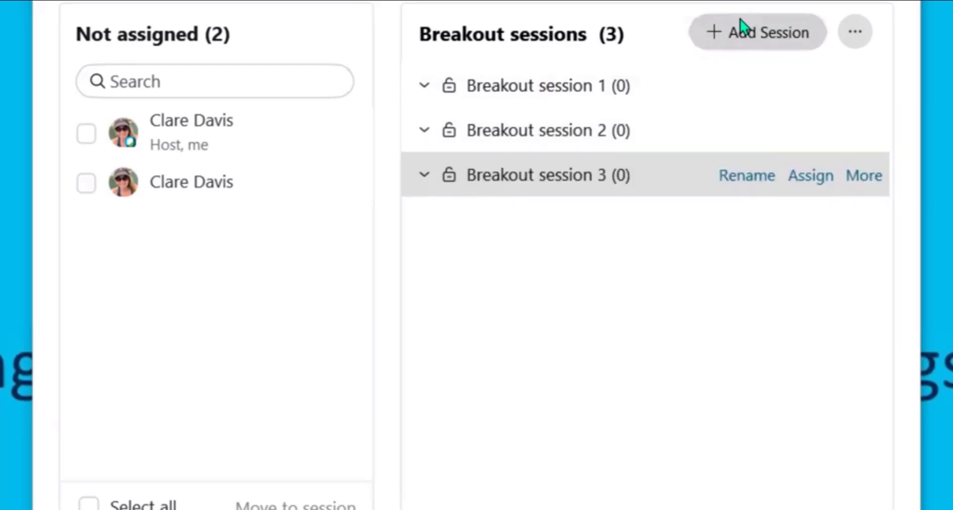
{"action": "left_click", "coordinate": [742, 27]}
{"action": "left_click", "coordinate": [742, 28]}
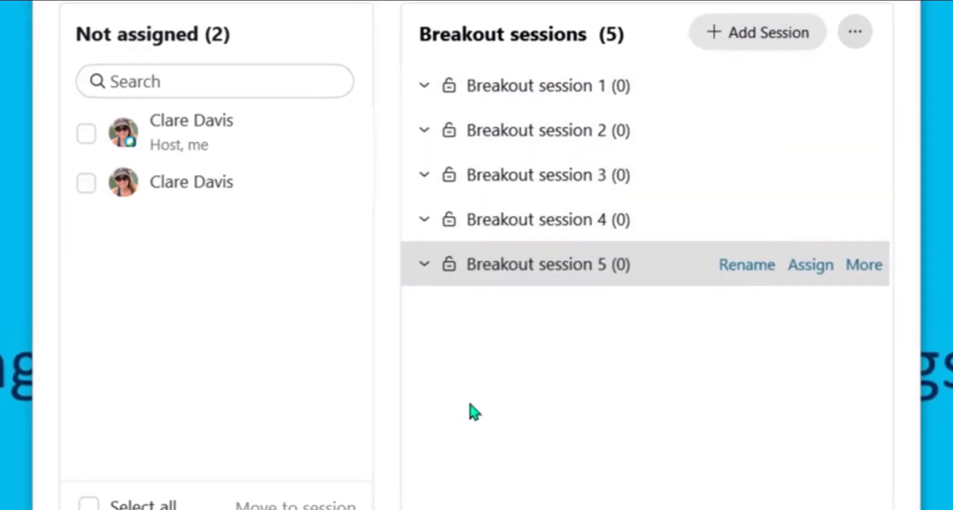
Delete breakout sessions 5, 4, 3 and 2, keeping only Breakout session 1
{"action": "right_click", "coordinate": [666, 283]}
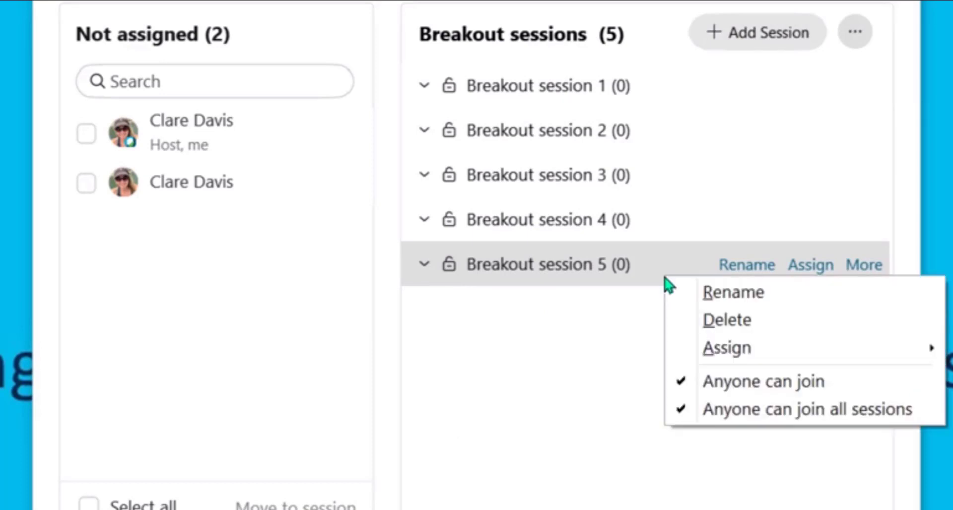
{"action": "left_click", "coordinate": [735, 321]}
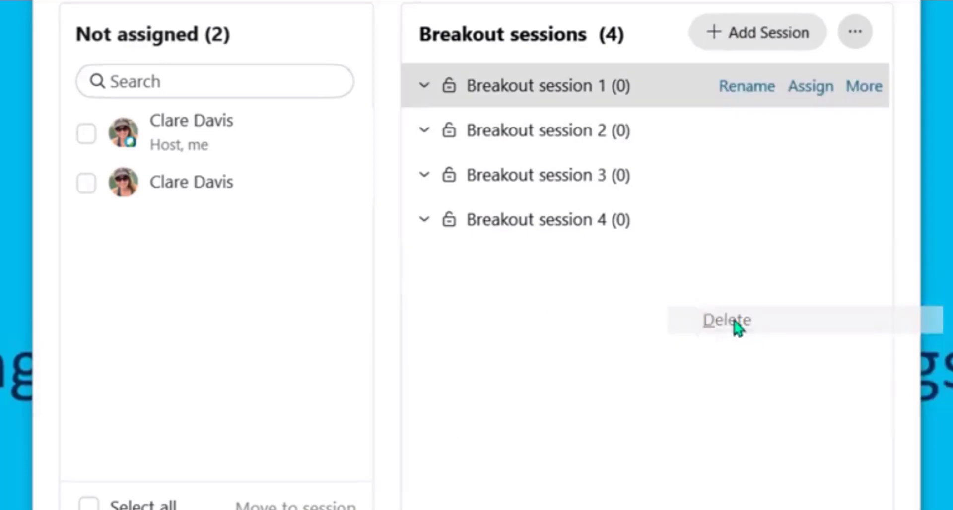
{"action": "right_click", "coordinate": [623, 227]}
{"action": "left_click", "coordinate": [687, 280]}
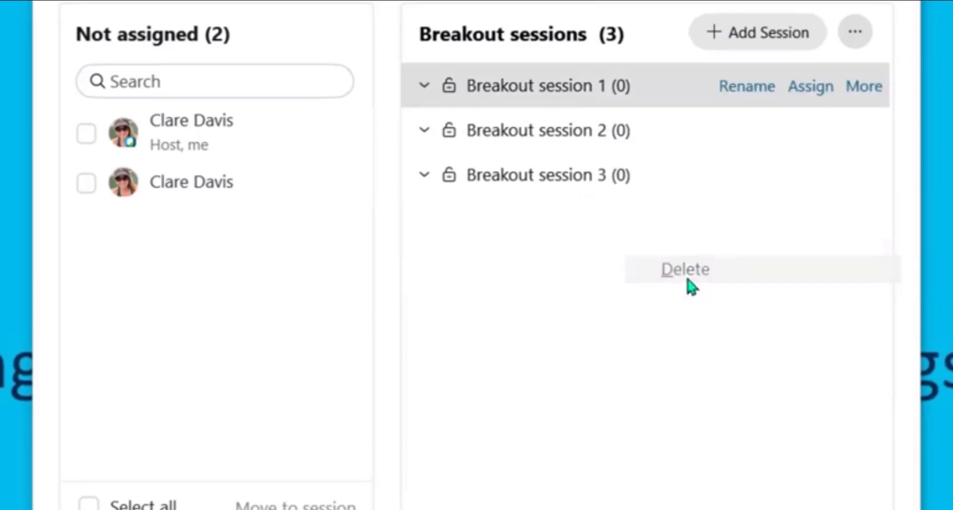
{"action": "right_click", "coordinate": [586, 192]}
{"action": "left_click", "coordinate": [655, 245]}
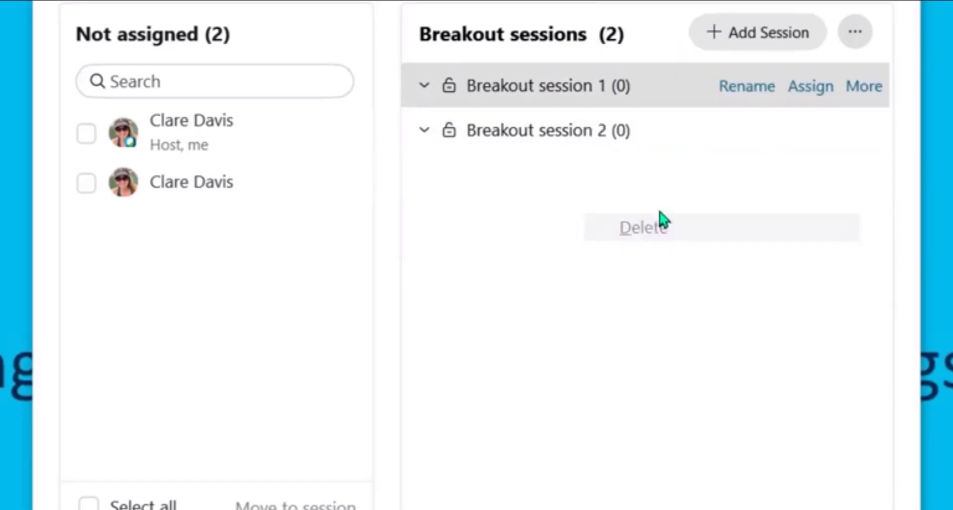
{"action": "right_click", "coordinate": [591, 145]}
{"action": "left_click", "coordinate": [644, 185]}
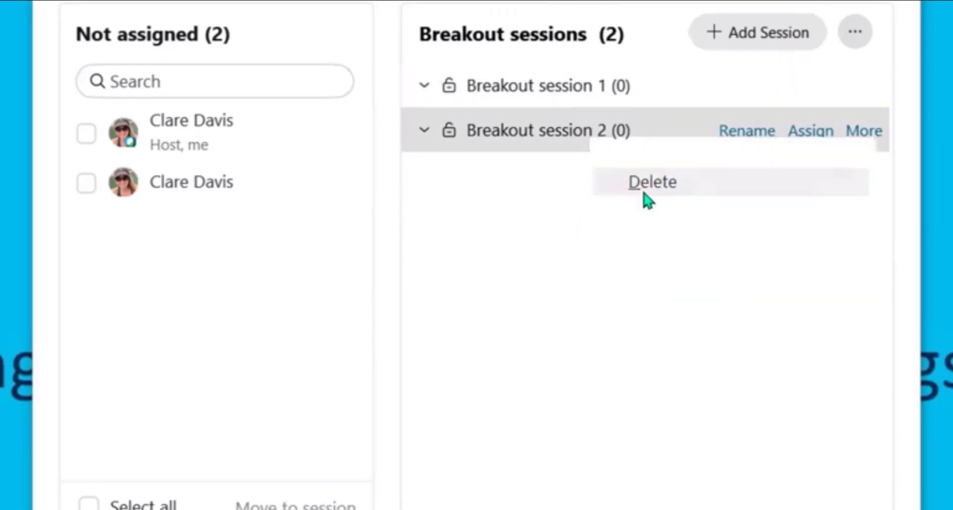
Restrict the breakout sessions so that only assigned participants can join
{"action": "left_click", "coordinate": [856, 32]}
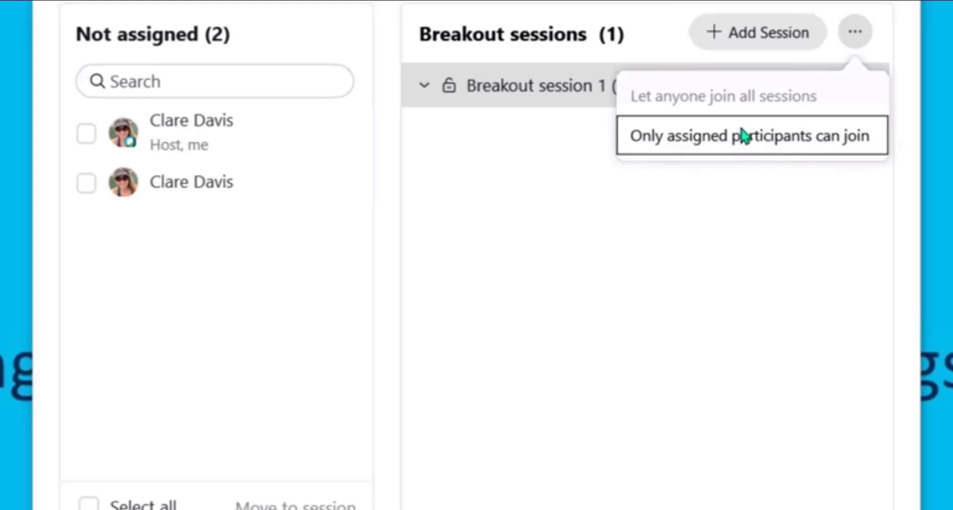
{"action": "left_click", "coordinate": [693, 152]}
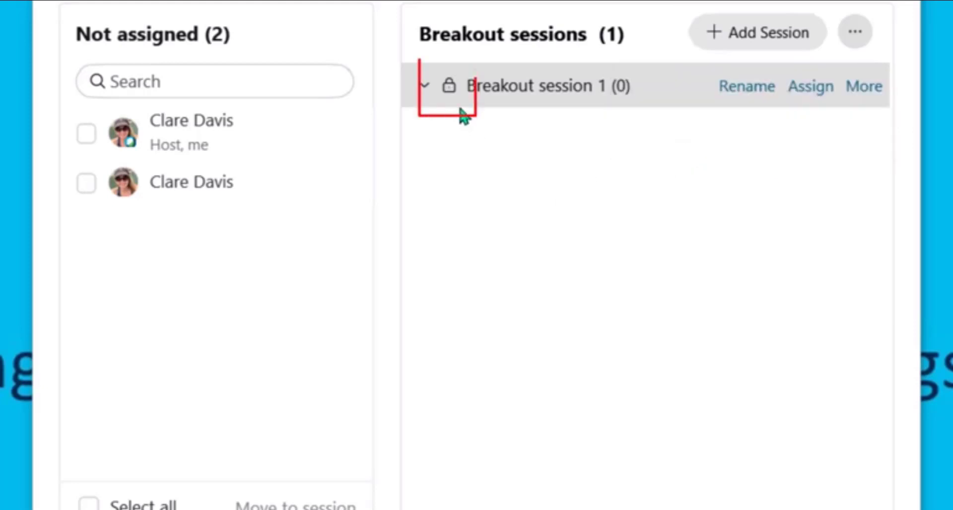
{"action": "mouse_move", "coordinate": [458, 106]}
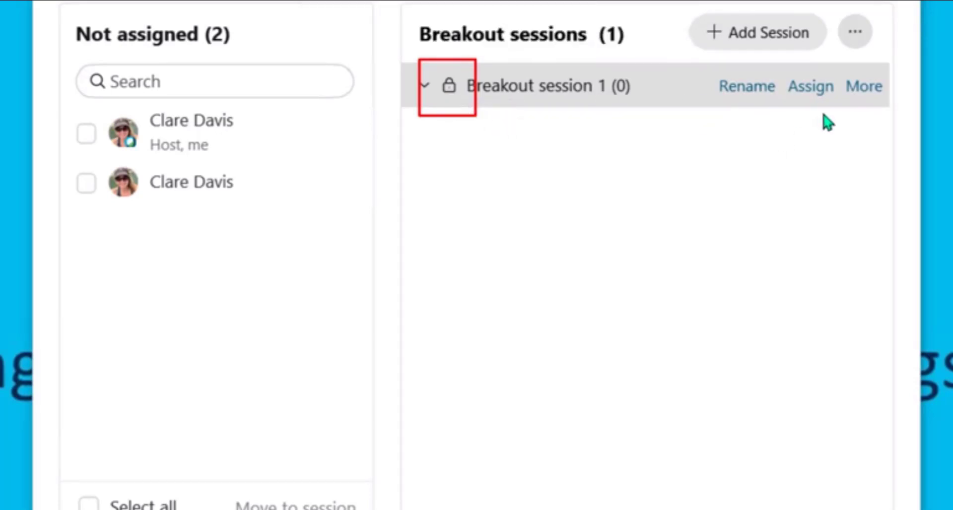
Let anyone join Breakout session 1 and switch it back to assigned participants only
{"action": "left_click", "coordinate": [863, 90]}
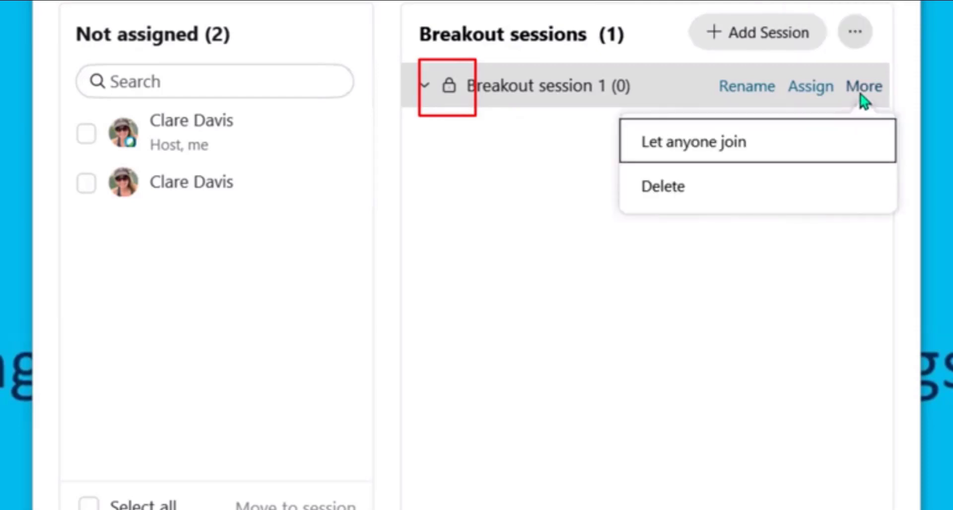
{"action": "left_click", "coordinate": [782, 143]}
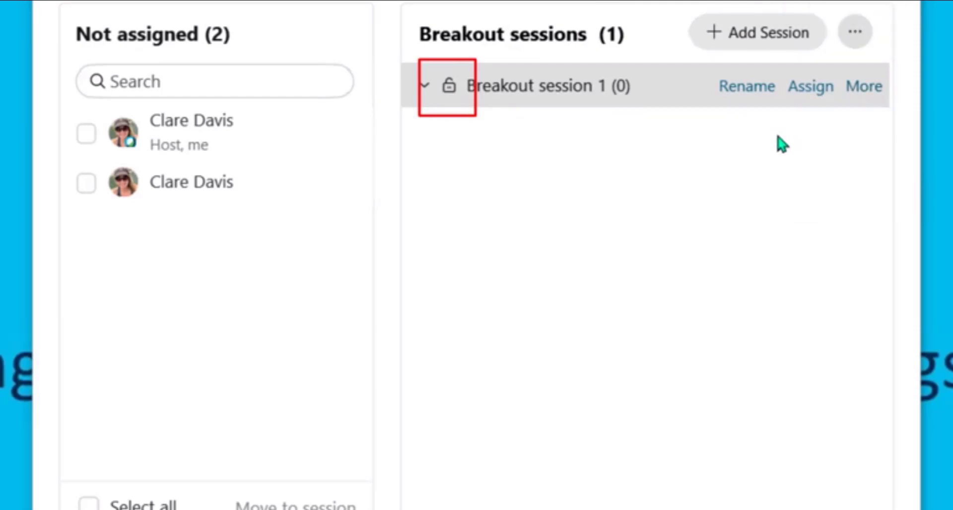
{"action": "left_click", "coordinate": [864, 90]}
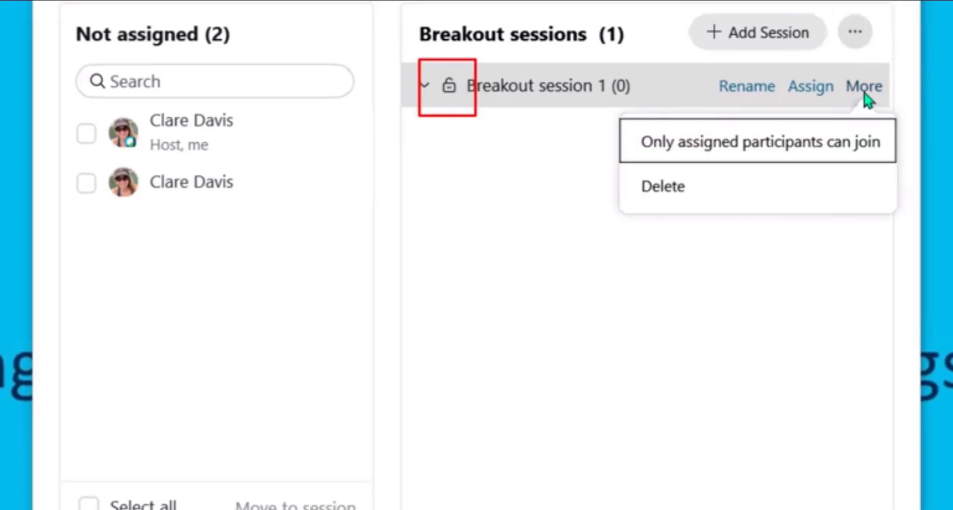
{"action": "left_click", "coordinate": [829, 143]}
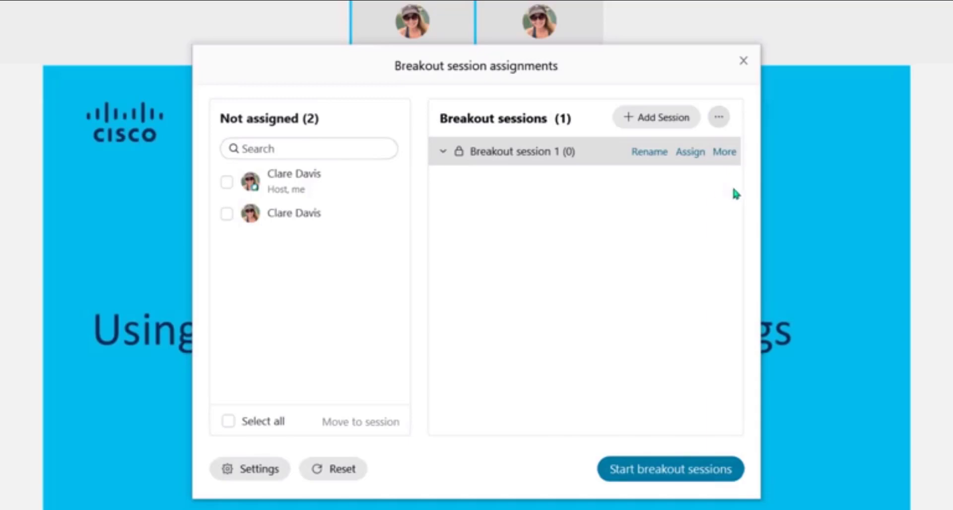
{"action": "left_click", "coordinate": [732, 158]}
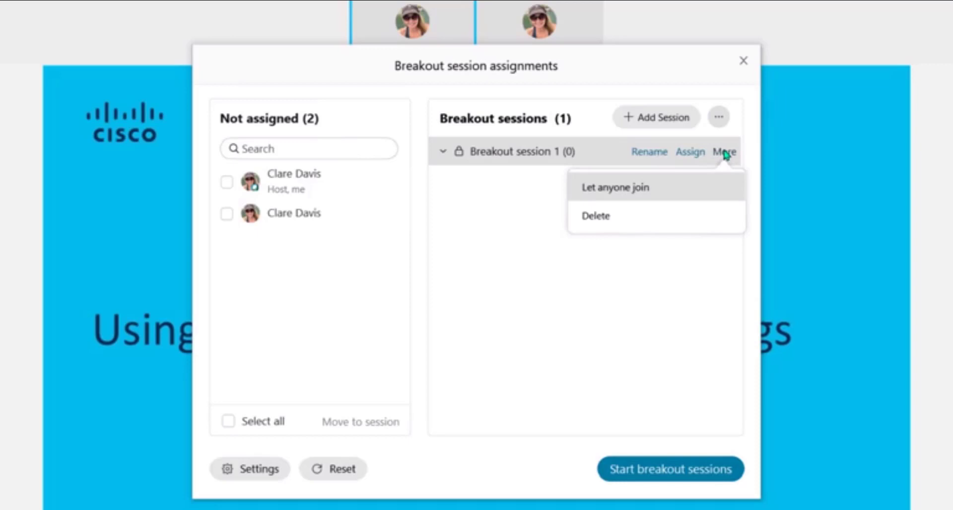
{"action": "mouse_move", "coordinate": [464, 164]}
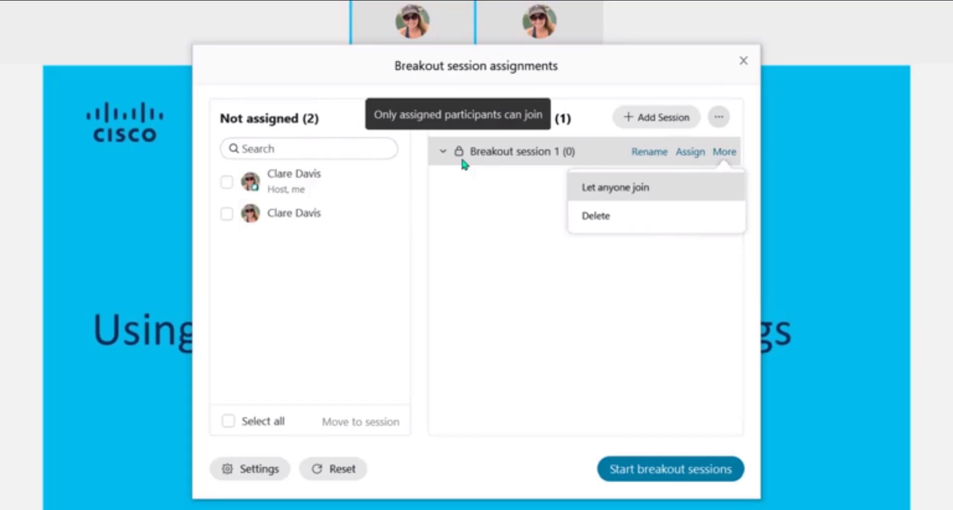
{"action": "left_click", "coordinate": [466, 176]}
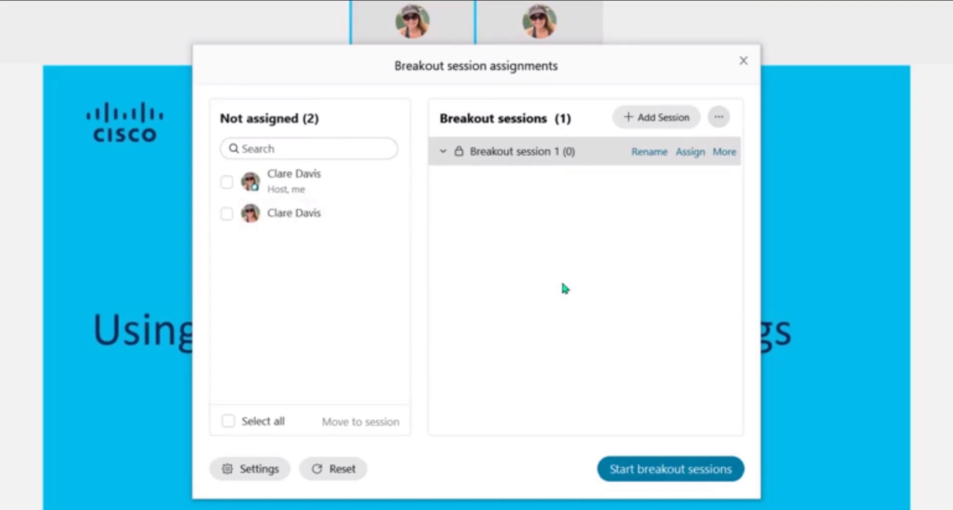
Assign the unassigned non-host participant to Breakout session 1
{"action": "left_click", "coordinate": [226, 213]}
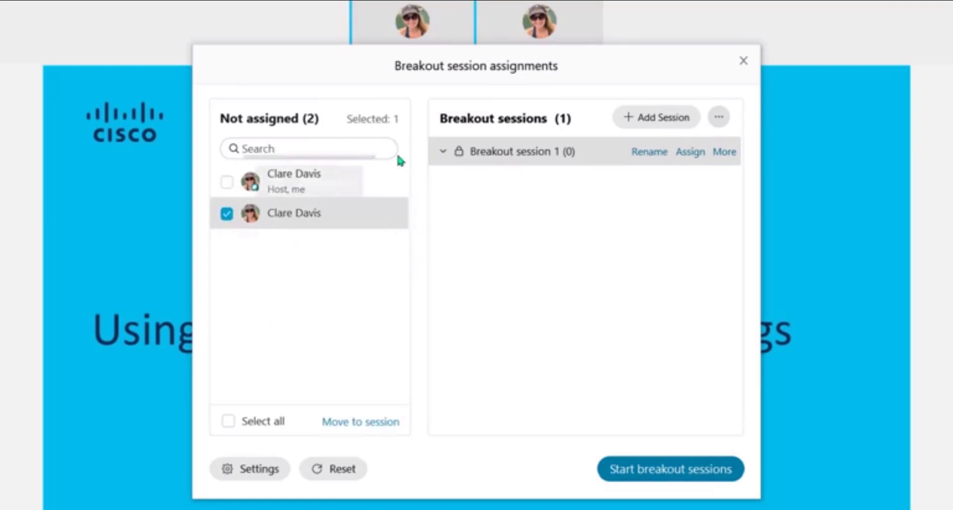
{"action": "left_click", "coordinate": [364, 423]}
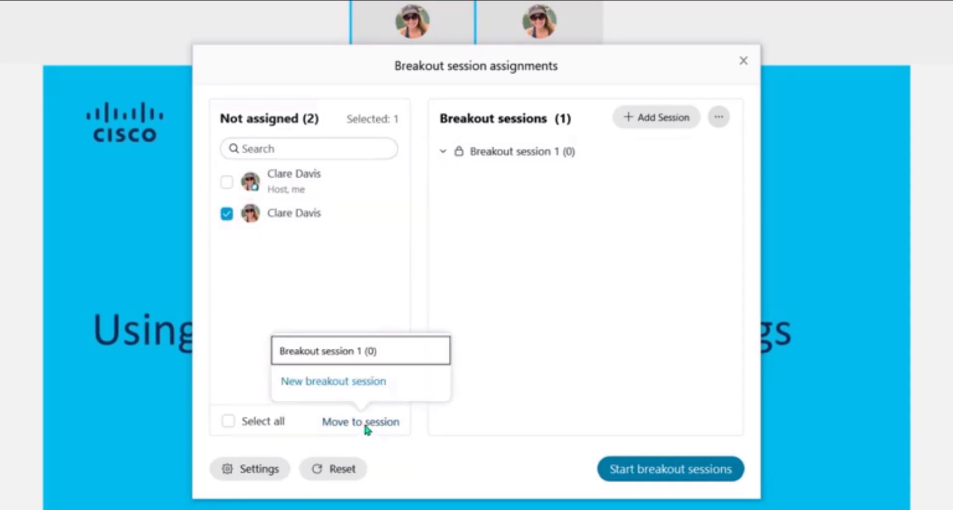
{"action": "left_click", "coordinate": [378, 365]}
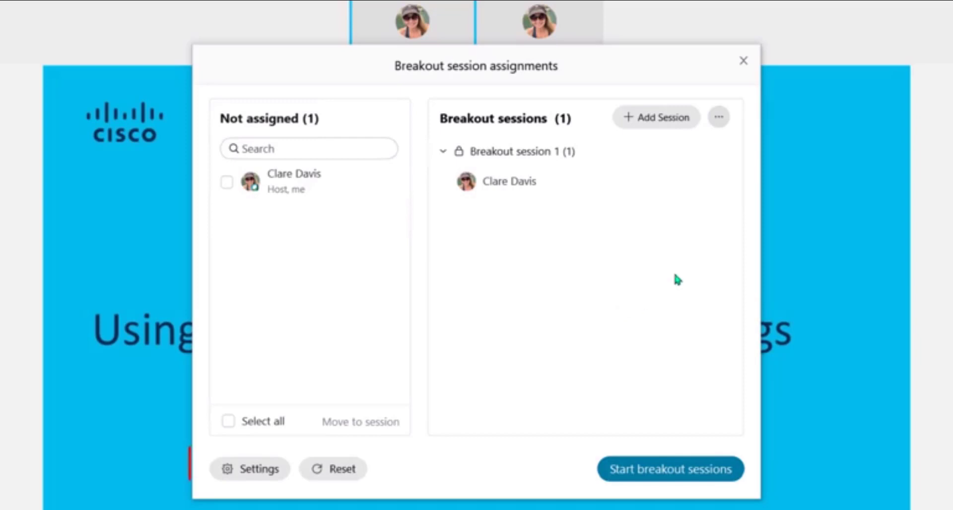
Set the countdown timer for returning to the main meeting to 15 seconds in the breakout settings
{"action": "left_click", "coordinate": [258, 469]}
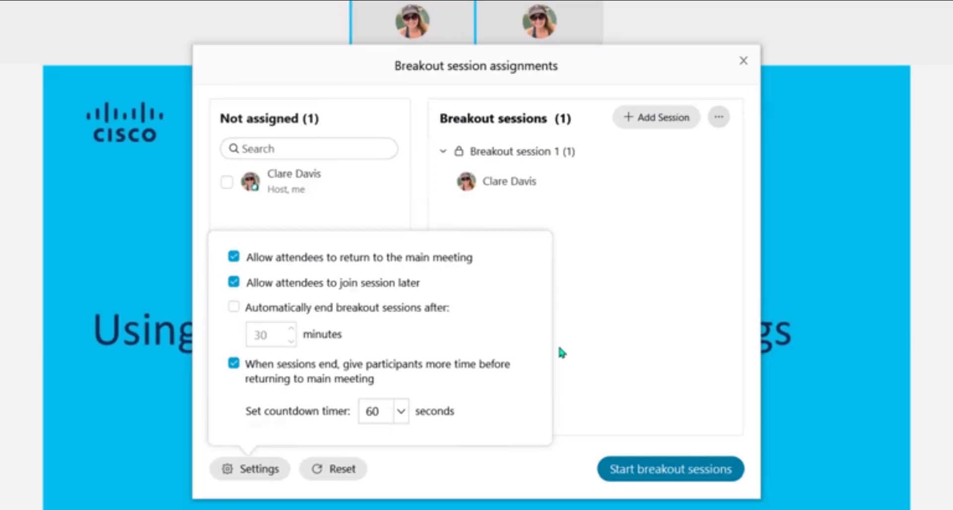
{"action": "left_click", "coordinate": [401, 413]}
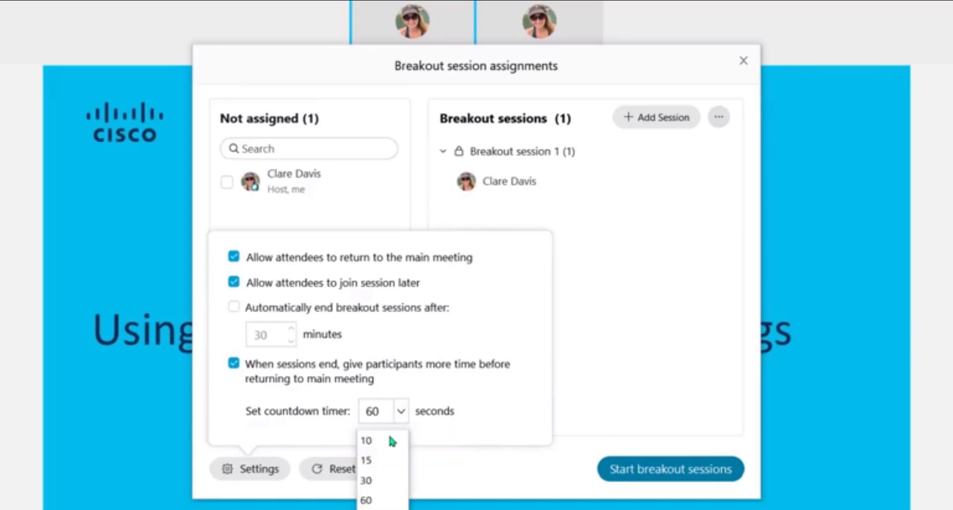
{"action": "left_click", "coordinate": [373, 461]}
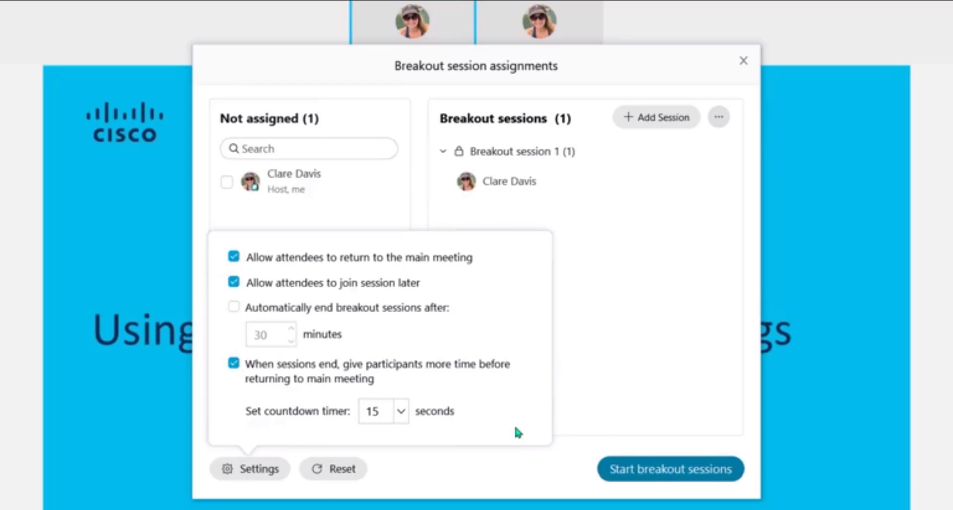
Try automatically ending breakout sessions after 30 minutes, leave the option off and close the breakout settings
{"action": "left_click", "coordinate": [234, 307]}
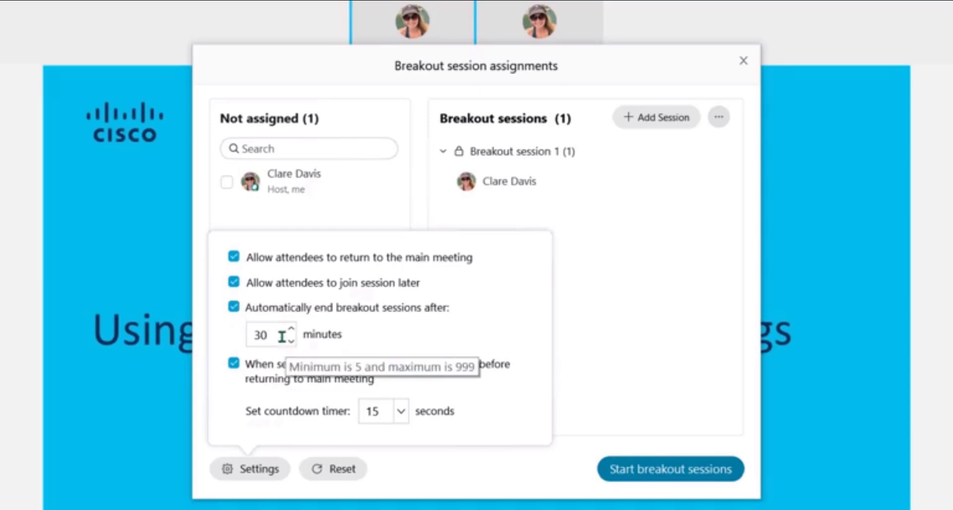
{"action": "left_click", "coordinate": [236, 308]}
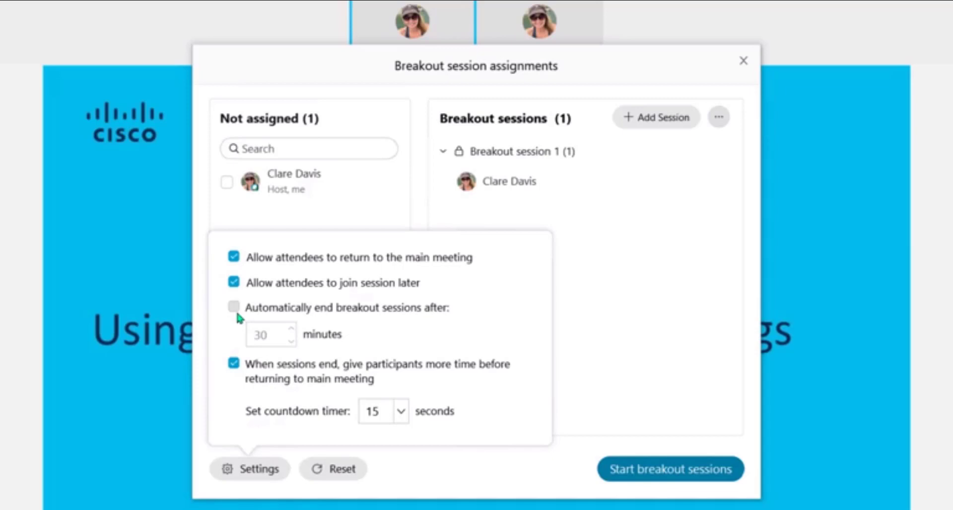
{"action": "left_click", "coordinate": [237, 313]}
{"action": "left_click", "coordinate": [234, 308]}
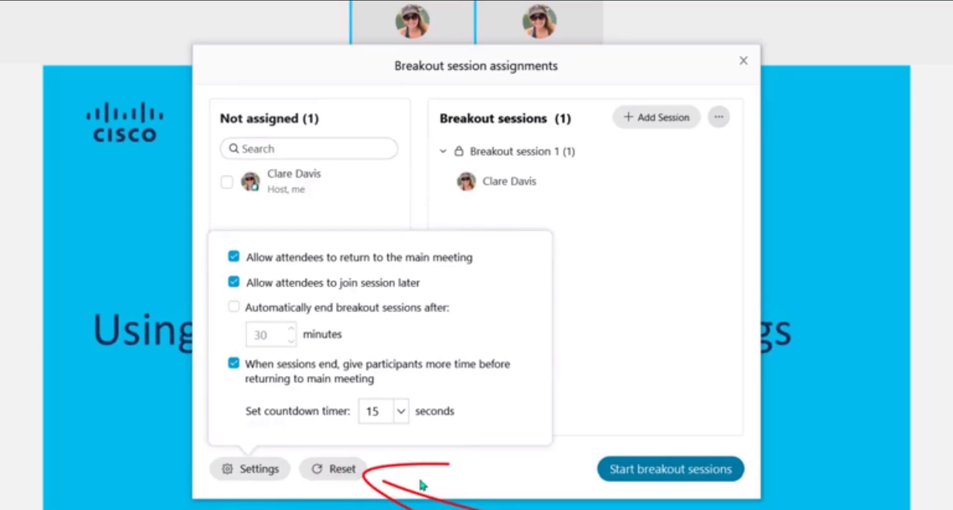
{"action": "left_click", "coordinate": [421, 482]}
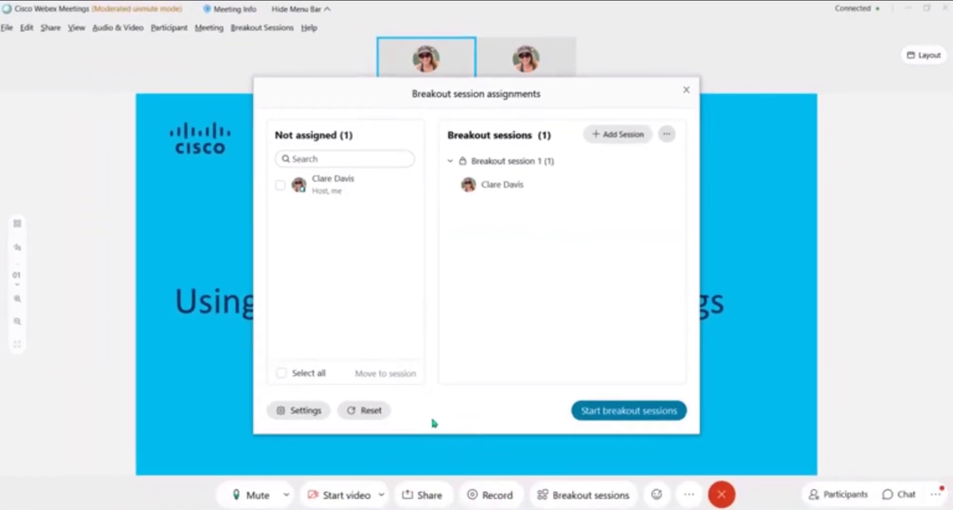
Start the breakout sessions, view the main meeting and Breakout session 1 participant lists, and close the assignments window
{"action": "left_click", "coordinate": [639, 411]}
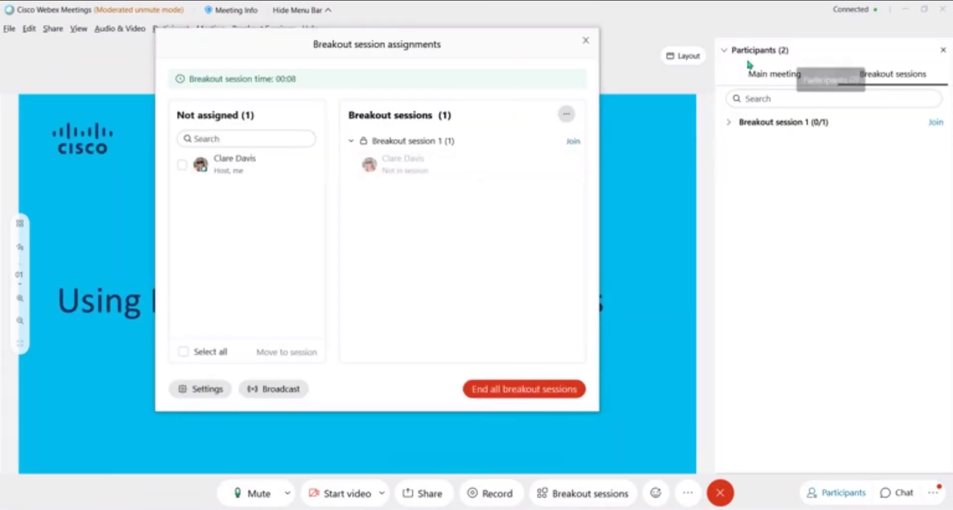
{"action": "left_click", "coordinate": [773, 77]}
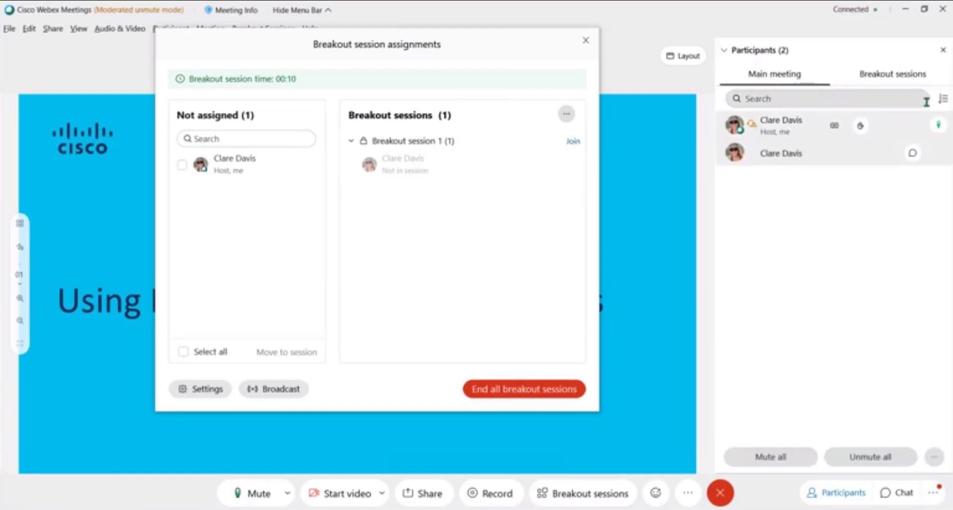
{"action": "left_click", "coordinate": [881, 77]}
{"action": "left_click", "coordinate": [778, 78]}
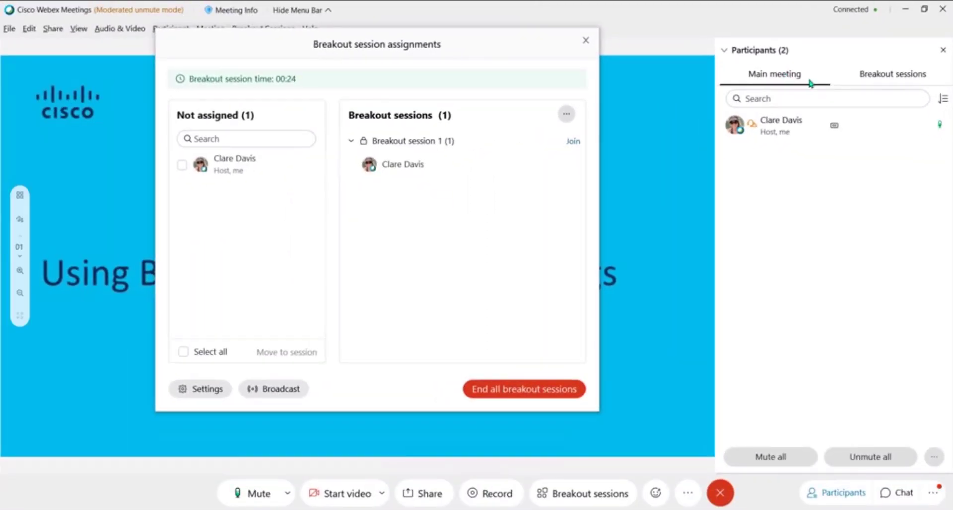
{"action": "left_click", "coordinate": [888, 75]}
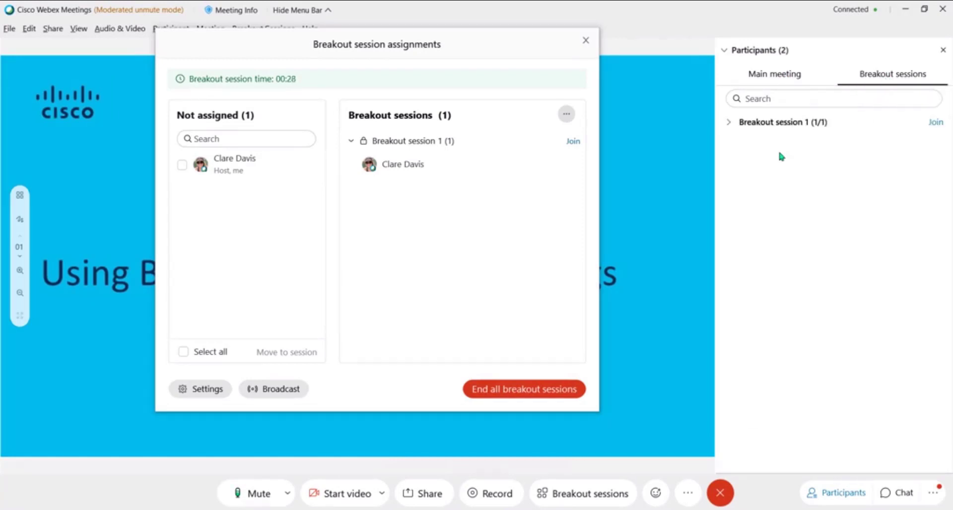
{"action": "left_click", "coordinate": [729, 123]}
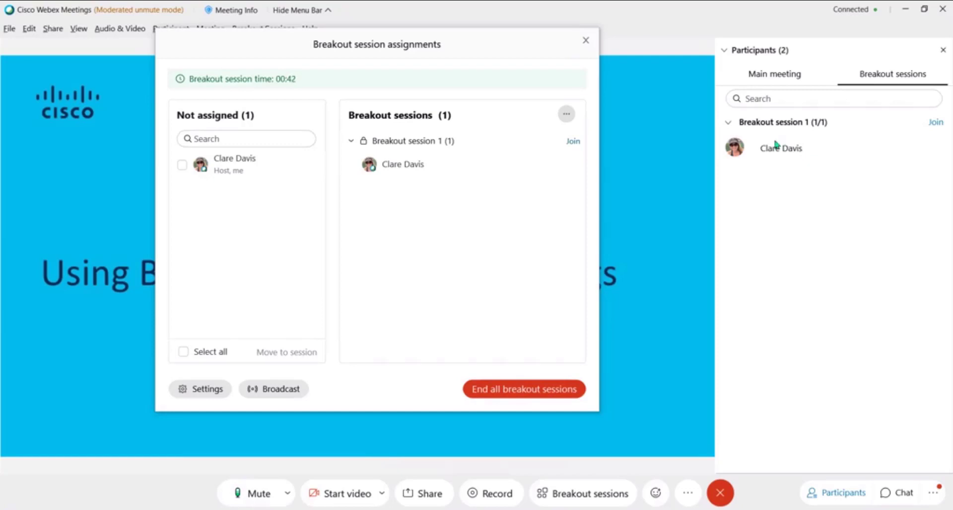
{"action": "left_click", "coordinate": [585, 40]}
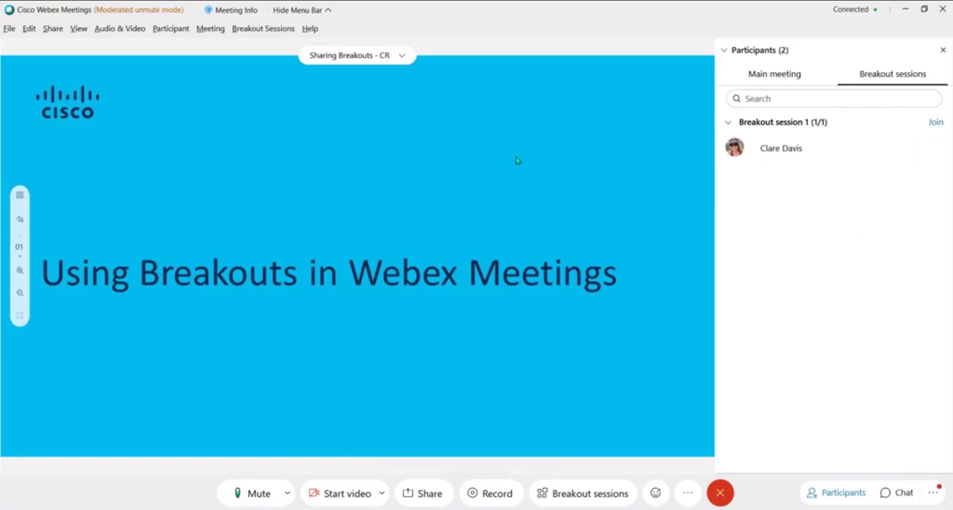
Broadcast the message "Time is almost up!" to all participants in all sessions and close the broadcast and assignments windows
{"action": "left_click", "coordinate": [569, 493]}
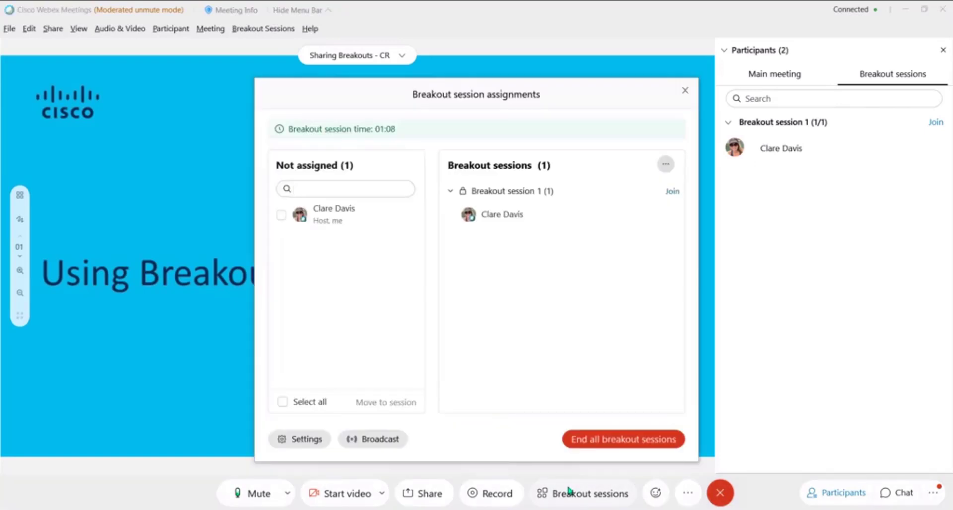
{"action": "left_click", "coordinate": [384, 440]}
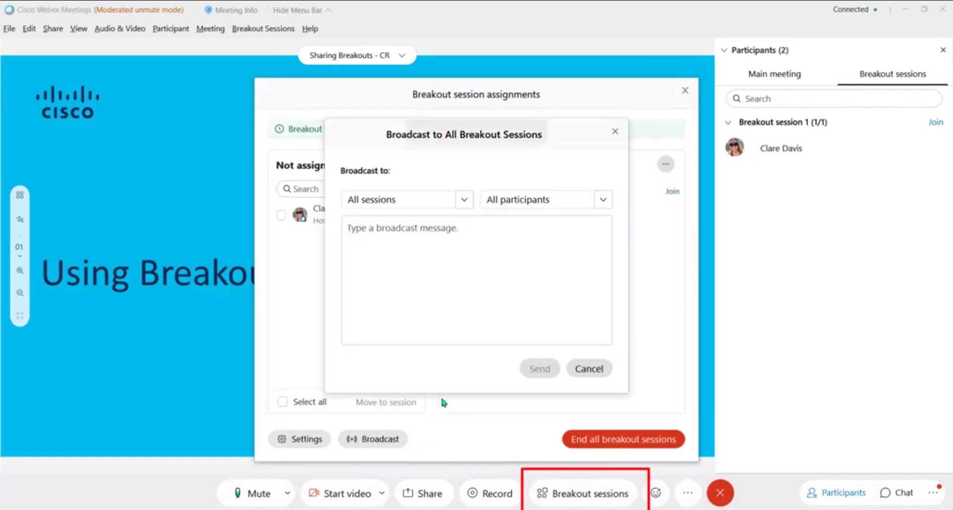
{"action": "left_click", "coordinate": [464, 201]}
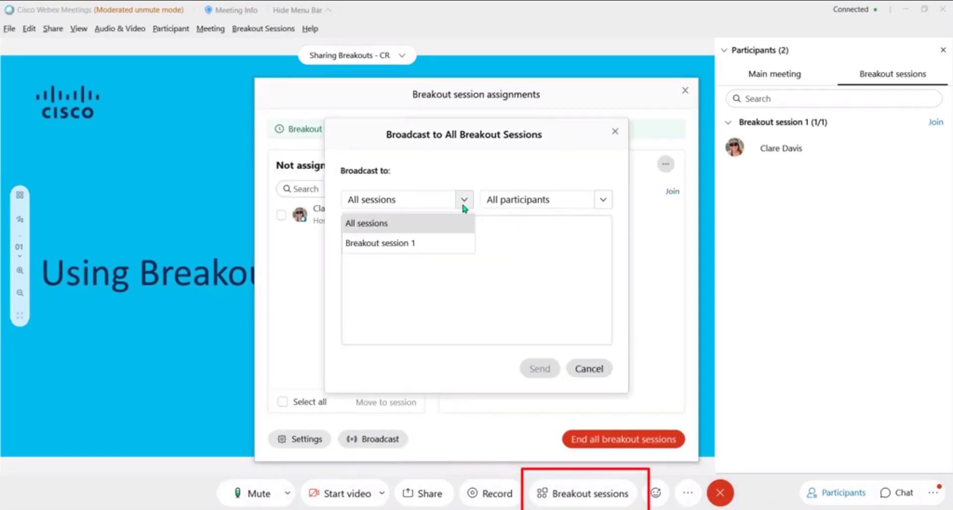
{"action": "left_click", "coordinate": [462, 204]}
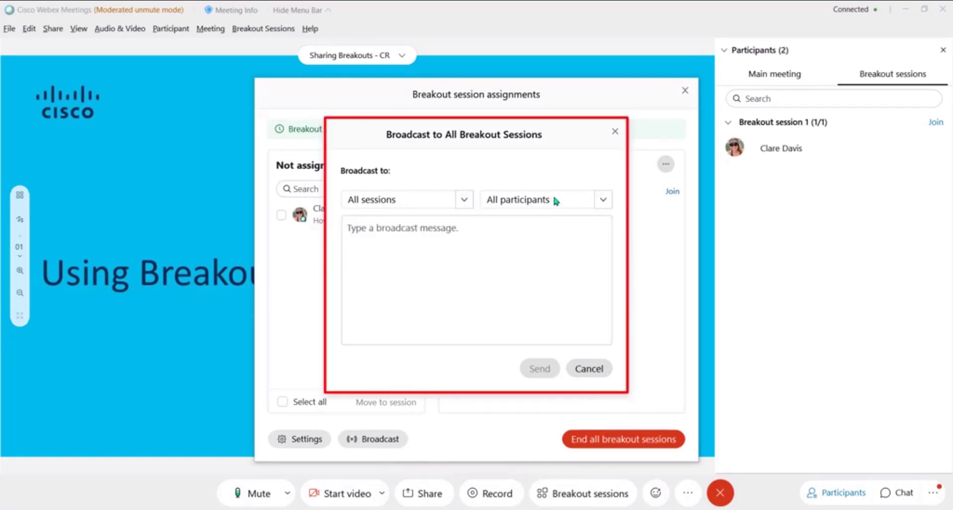
{"action": "left_click", "coordinate": [603, 201]}
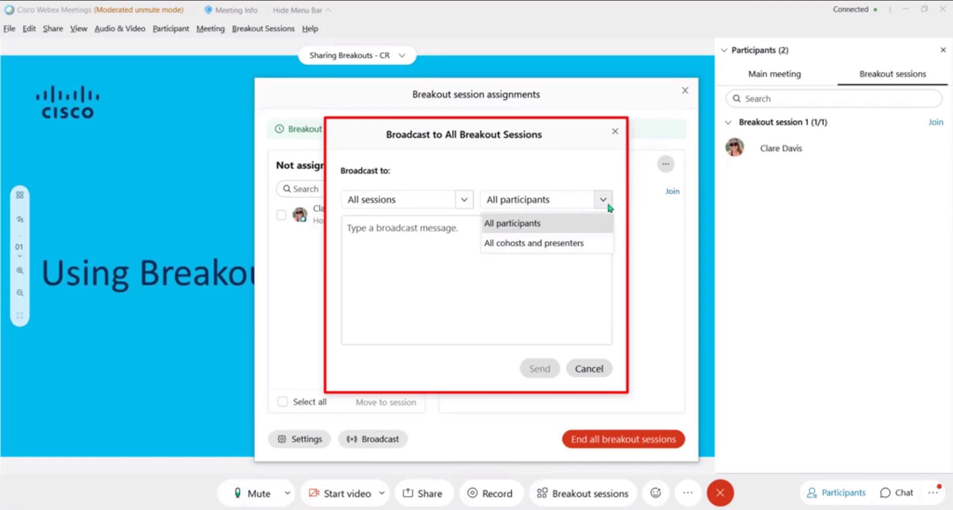
{"action": "left_click", "coordinate": [607, 201]}
{"action": "left_click", "coordinate": [552, 231]}
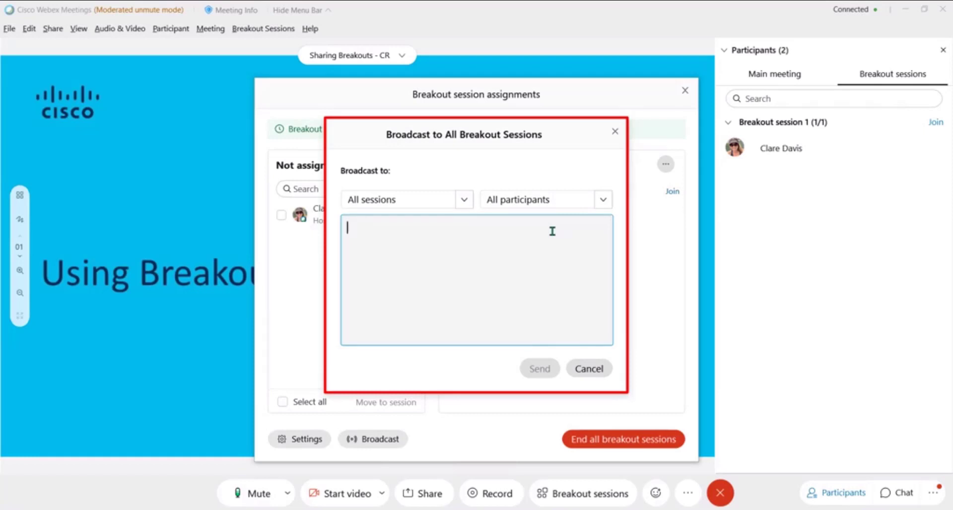
{"action": "type", "text": "Tim"}
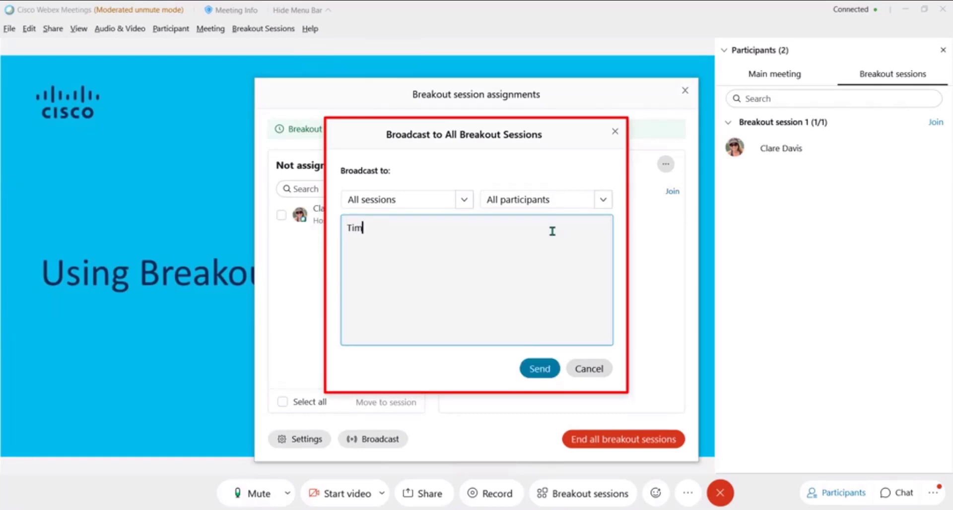
{"action": "type", "text": "e is almost up!"}
{"action": "left_click", "coordinate": [540, 369]}
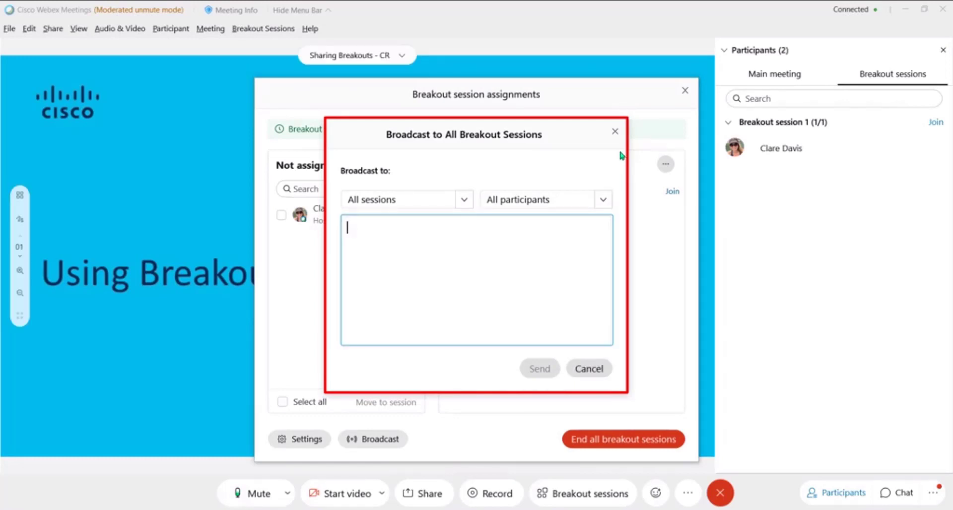
{"action": "left_click", "coordinate": [616, 132]}
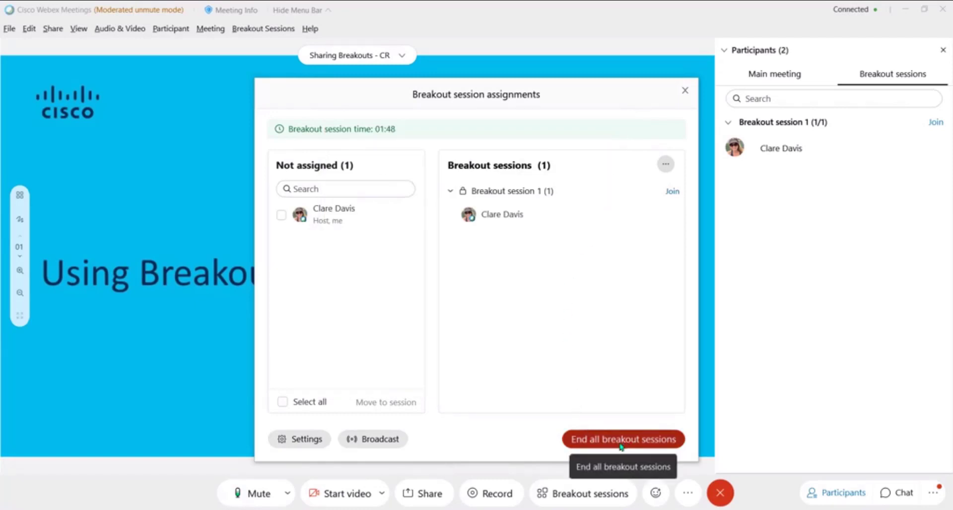
{"action": "left_click", "coordinate": [687, 92]}
{"action": "left_click", "coordinate": [251, 30]}
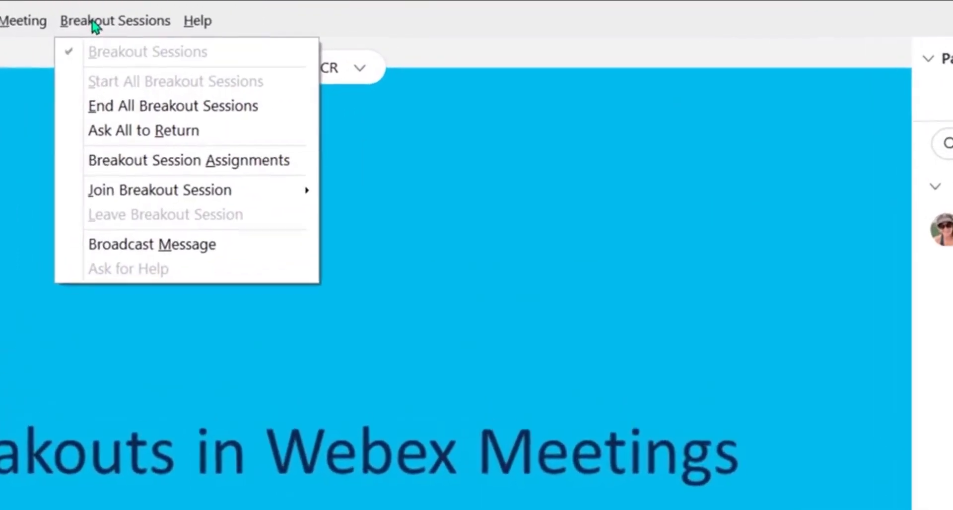
{"action": "mouse_move", "coordinate": [105, 196]}
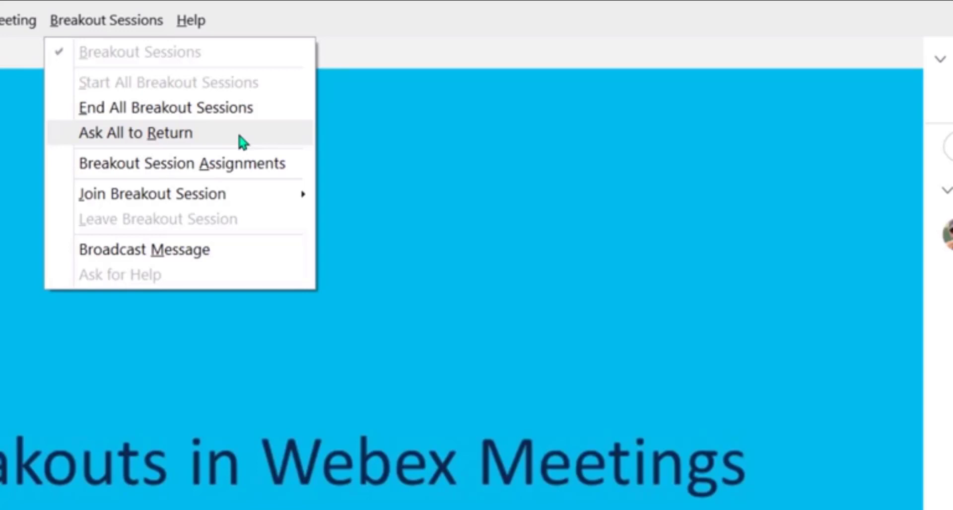
{"action": "left_click", "coordinate": [114, 25]}
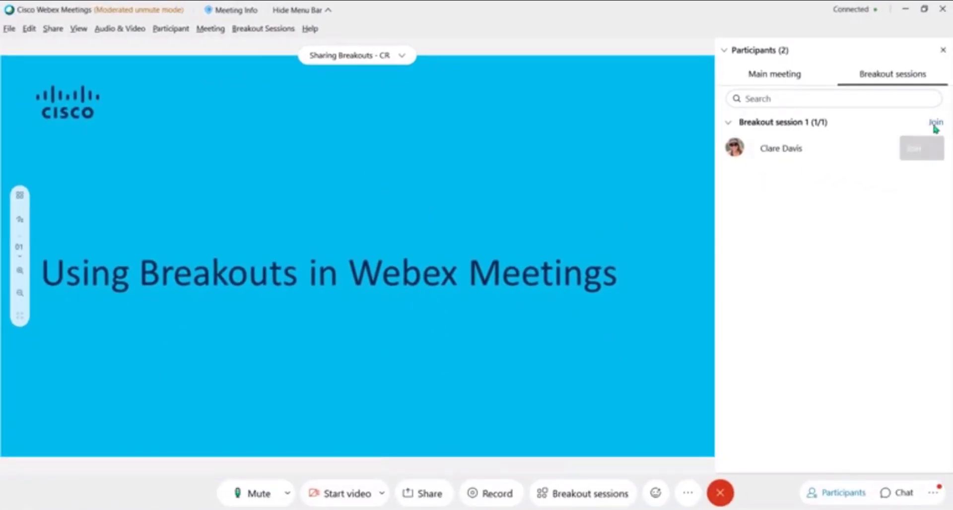
Join Breakout session 1, mute yourself, and view the options available for the other participant
{"action": "left_click", "coordinate": [936, 126]}
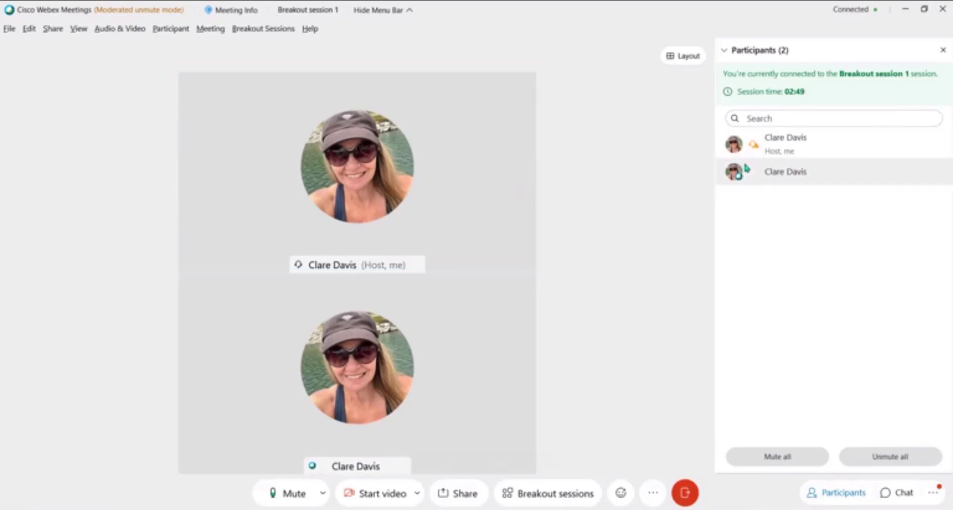
{"action": "right_click", "coordinate": [773, 150]}
{"action": "left_click", "coordinate": [783, 171]}
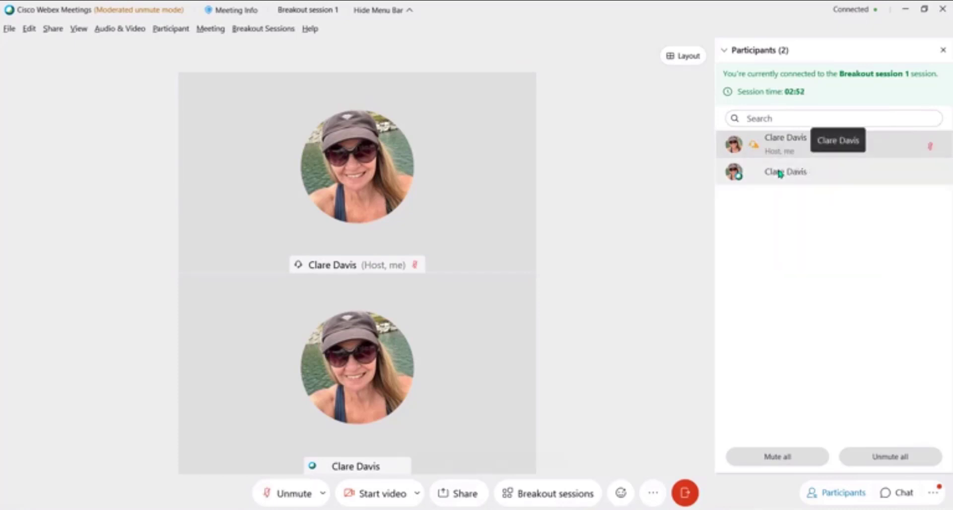
{"action": "right_click", "coordinate": [779, 173]}
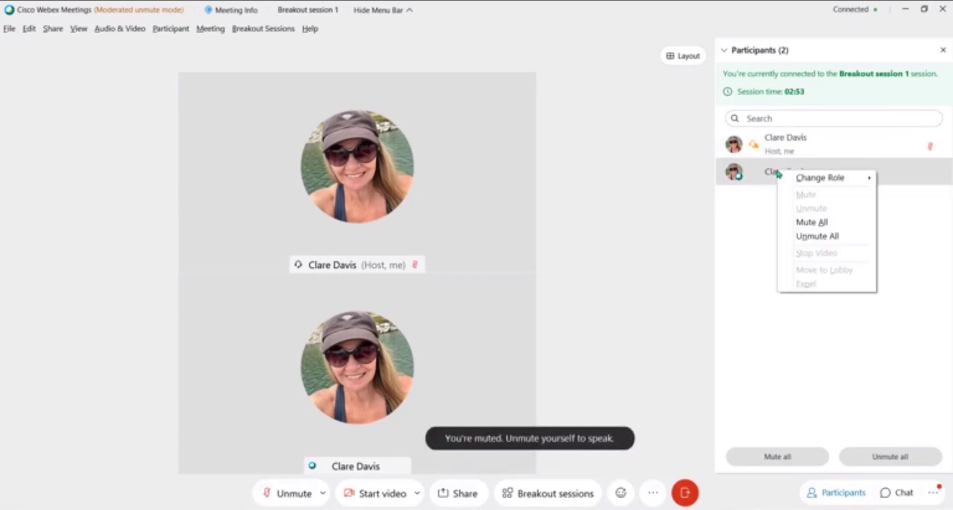
{"action": "left_click", "coordinate": [761, 230]}
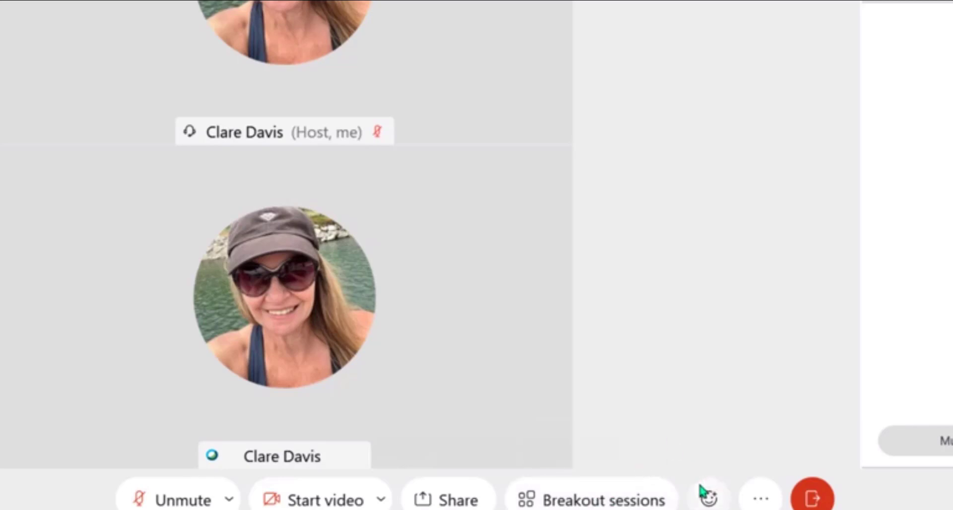
View the available reactions and the additional audio and meeting options inside the breakout session
{"action": "left_click", "coordinate": [708, 501]}
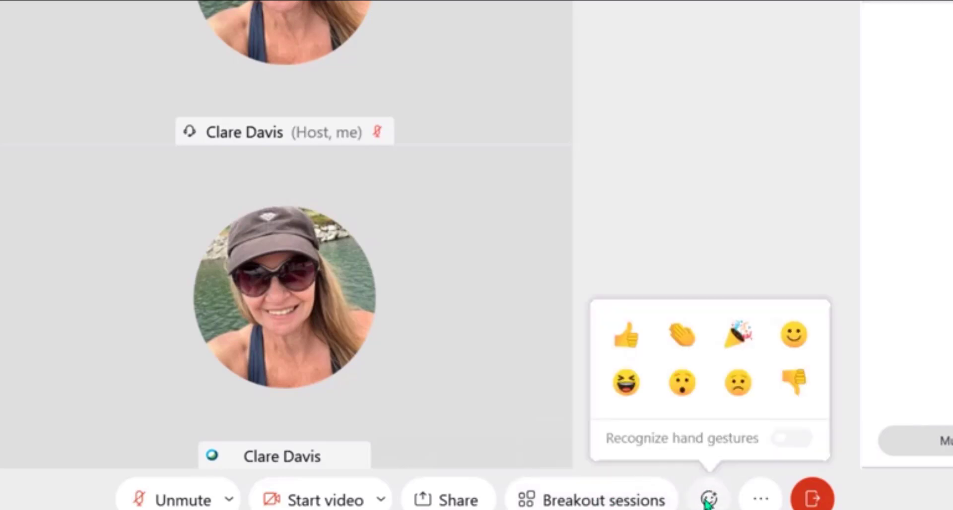
{"action": "left_click", "coordinate": [761, 500]}
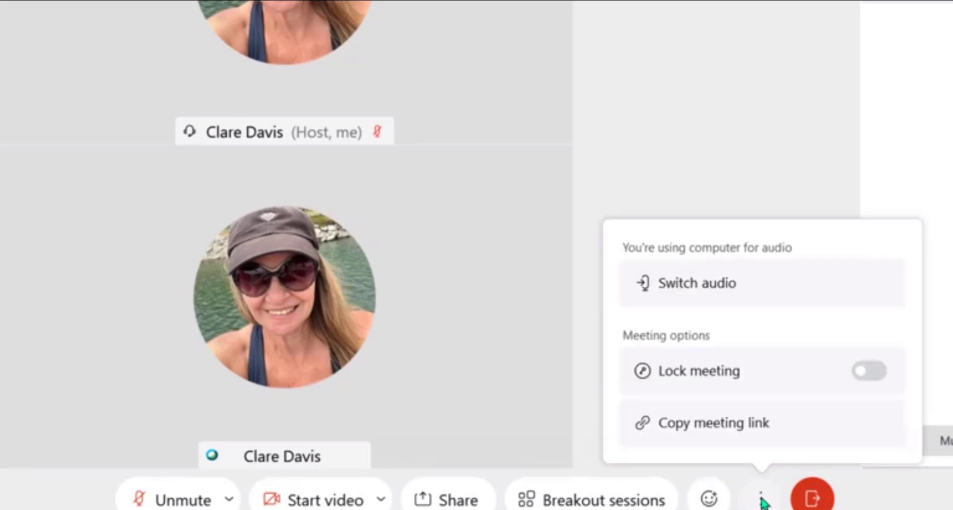
{"action": "left_click", "coordinate": [762, 500]}
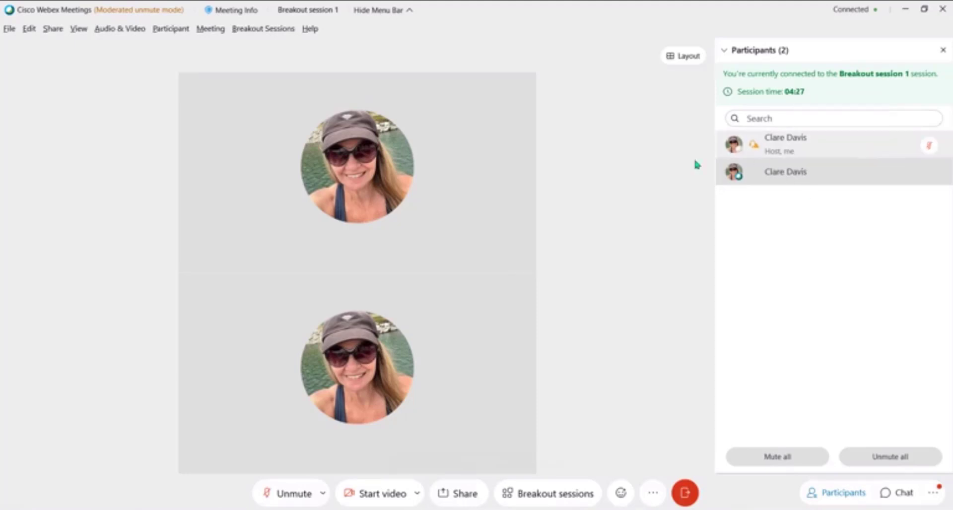
Leave Breakout session 1 to return to the main meeting, and dismiss the attendee's help request
{"action": "left_click", "coordinate": [684, 494]}
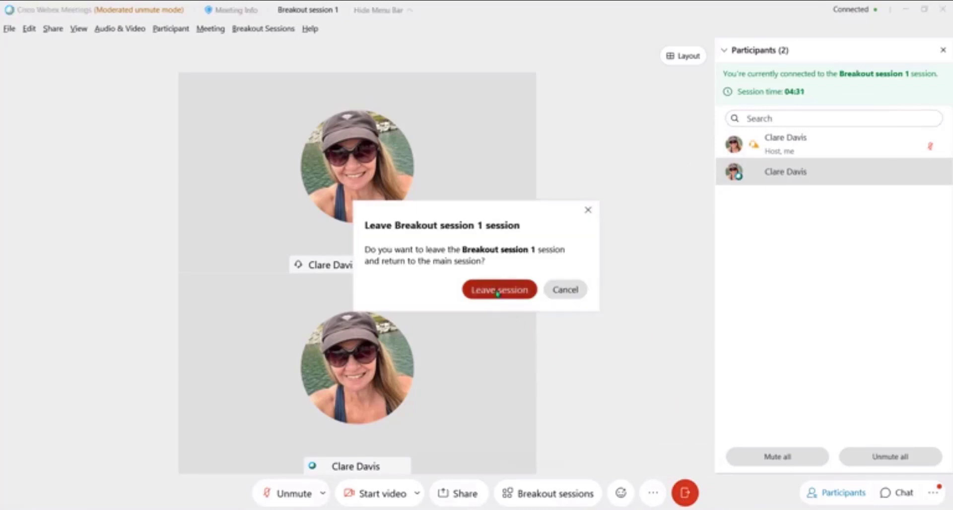
{"action": "left_click", "coordinate": [493, 290]}
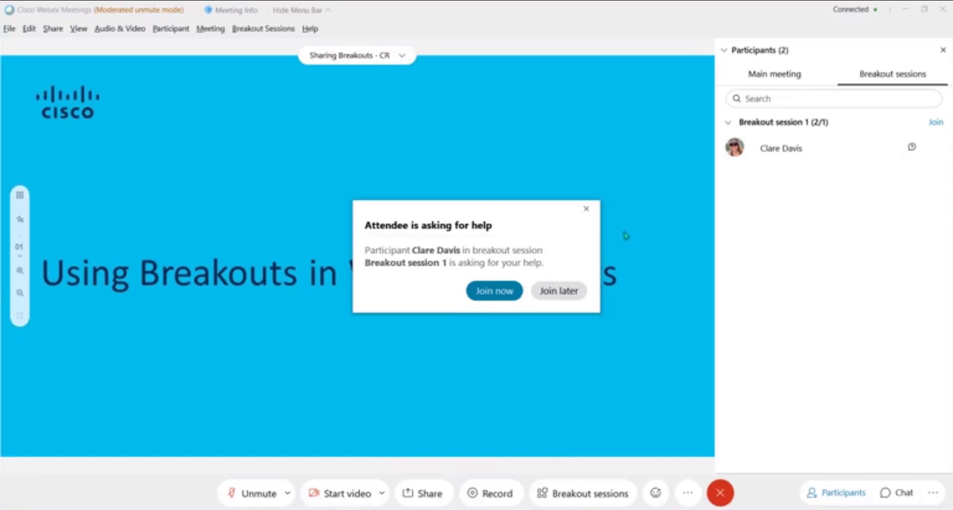
{"action": "left_click", "coordinate": [587, 209]}
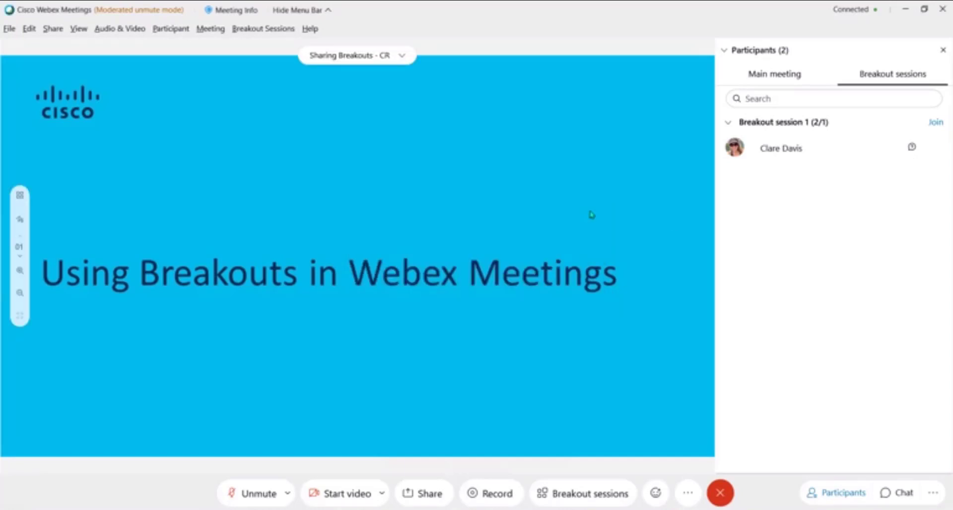
End all breakout sessions so everyone returns to the main meeting, and reset the breakout session assignments
{"action": "left_click", "coordinate": [261, 28]}
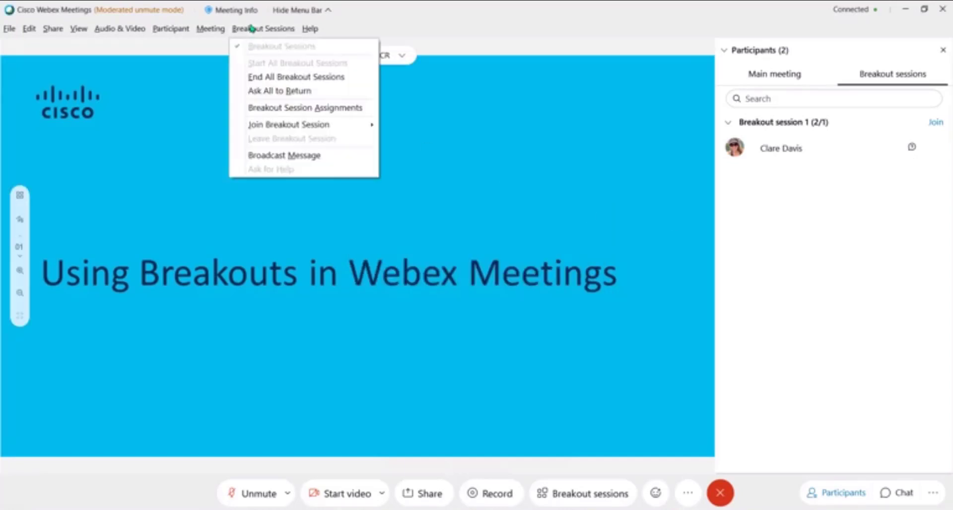
{"action": "left_click", "coordinate": [591, 502]}
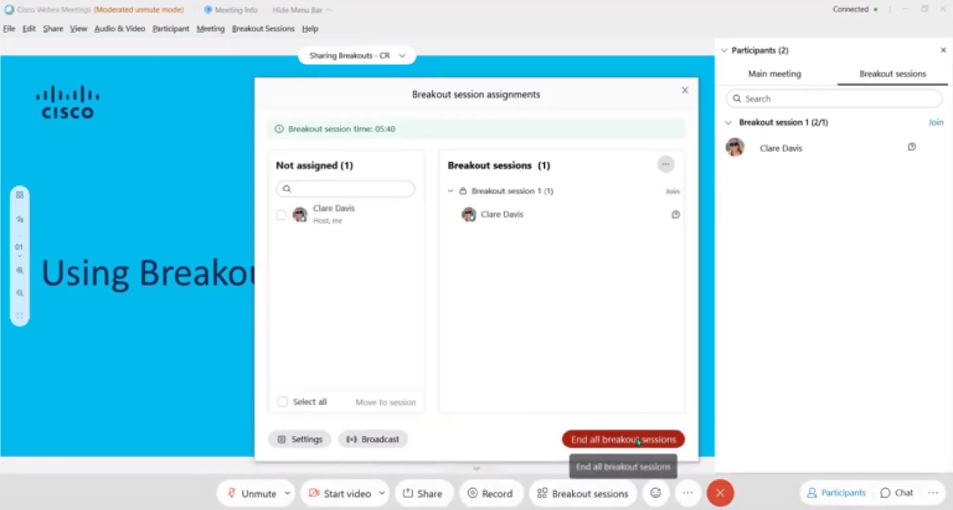
{"action": "left_click", "coordinate": [639, 440]}
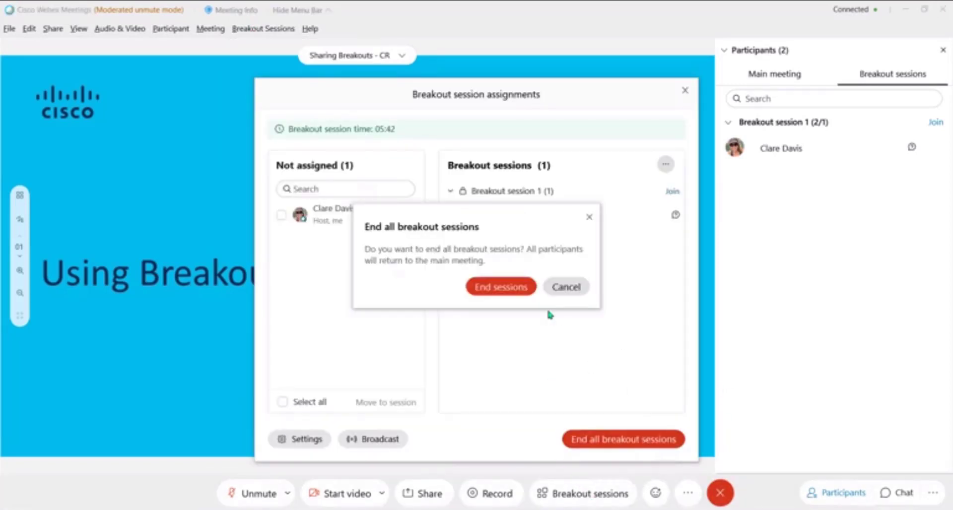
{"action": "left_click", "coordinate": [509, 293]}
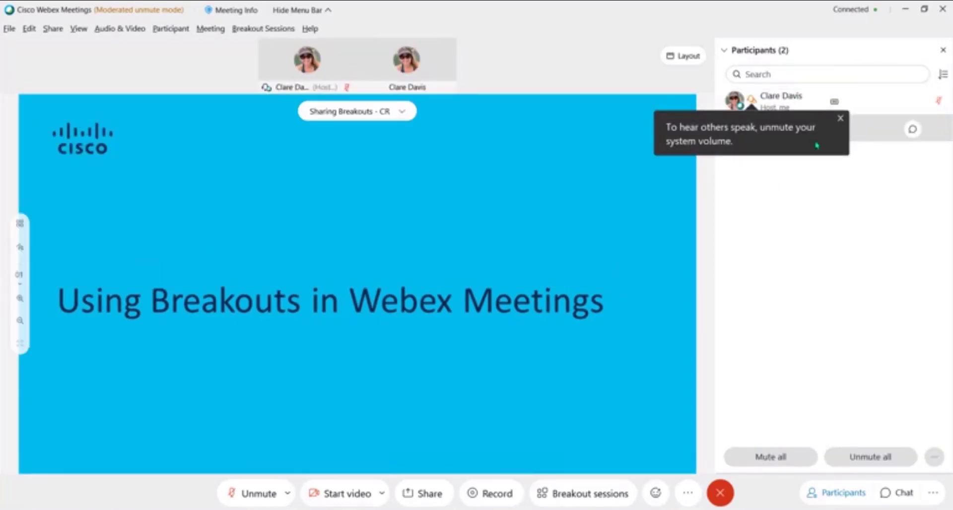
{"action": "left_click", "coordinate": [841, 118]}
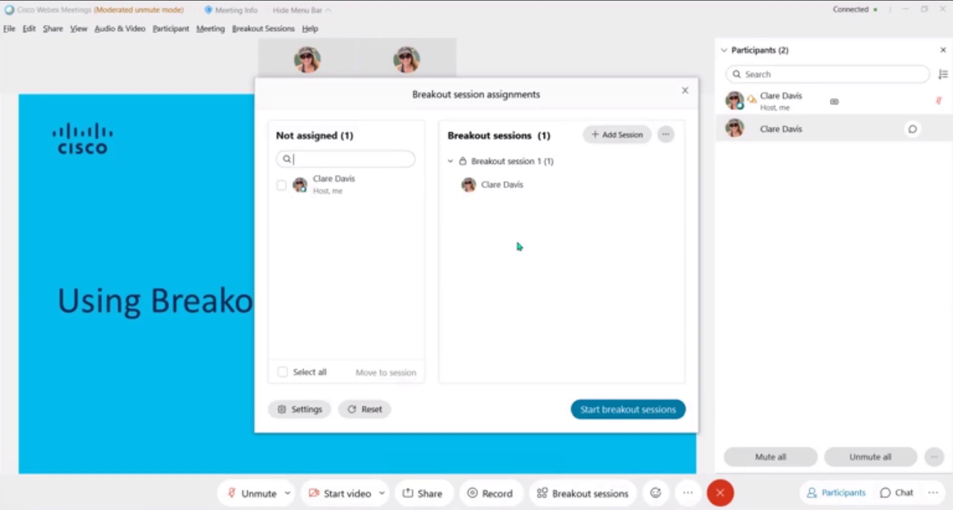
{"action": "left_click", "coordinate": [367, 410]}
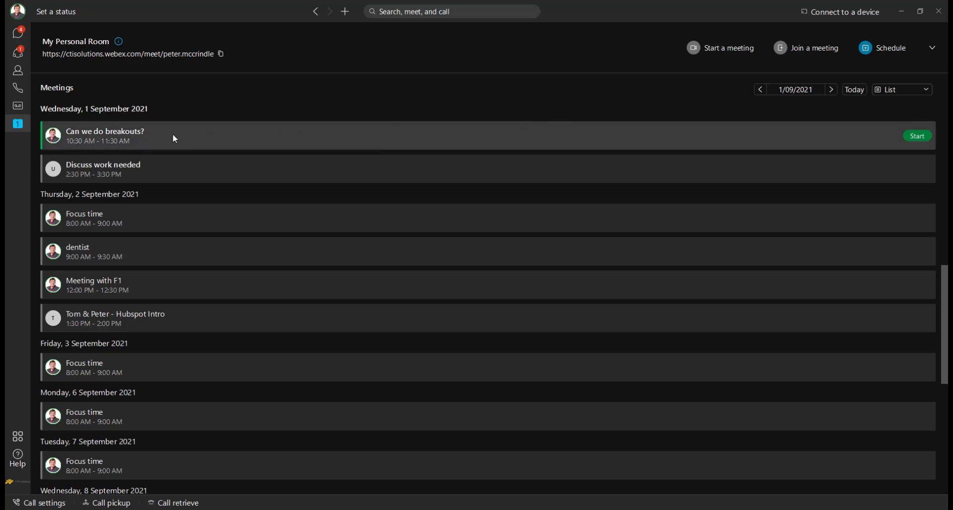
Start the "Can we do breakouts?" meeting from the meetings list and enable breakout sessions in it
{"action": "left_click", "coordinate": [917, 136]}
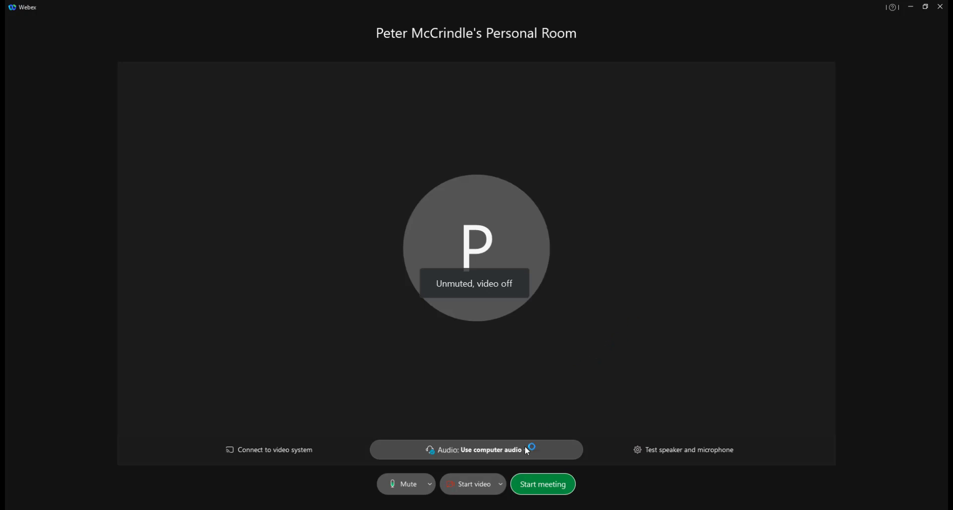
{"action": "left_click", "coordinate": [535, 483]}
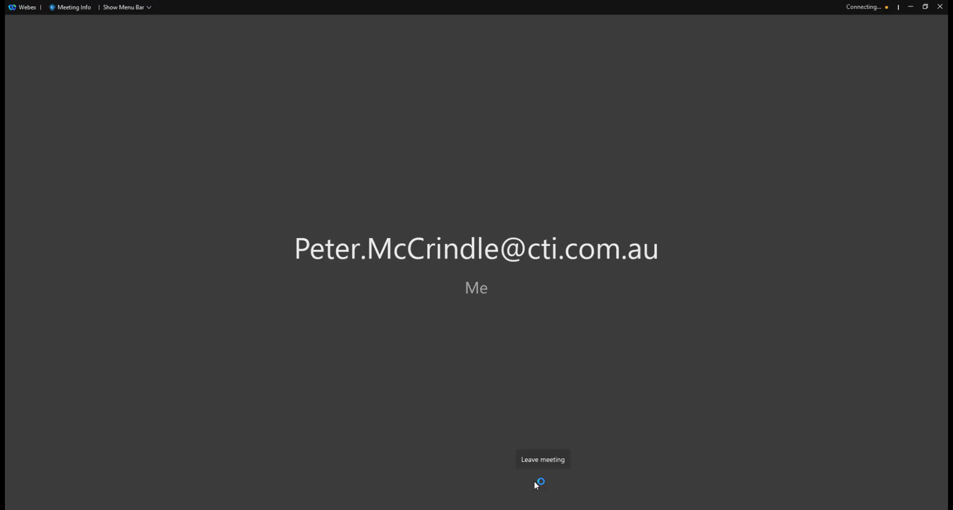
{"action": "left_click", "coordinate": [126, 8]}
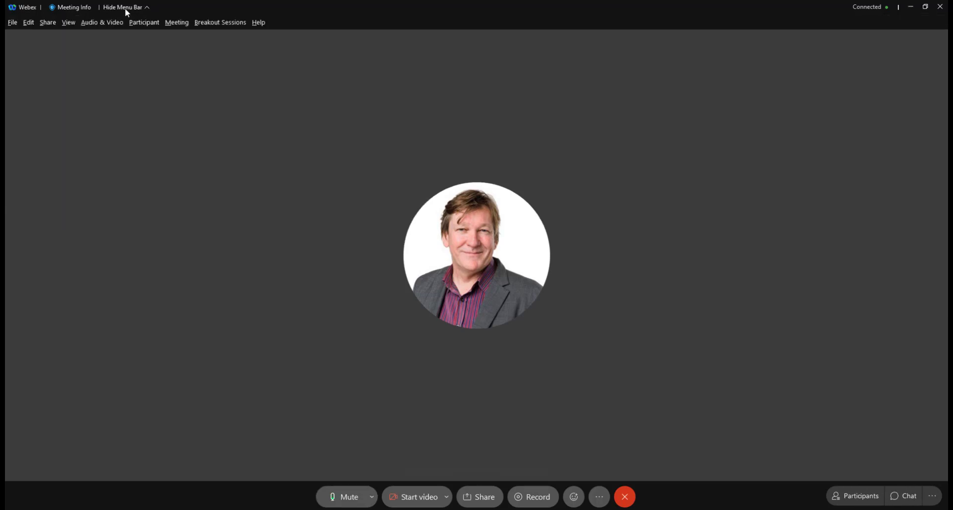
{"action": "left_click", "coordinate": [215, 25]}
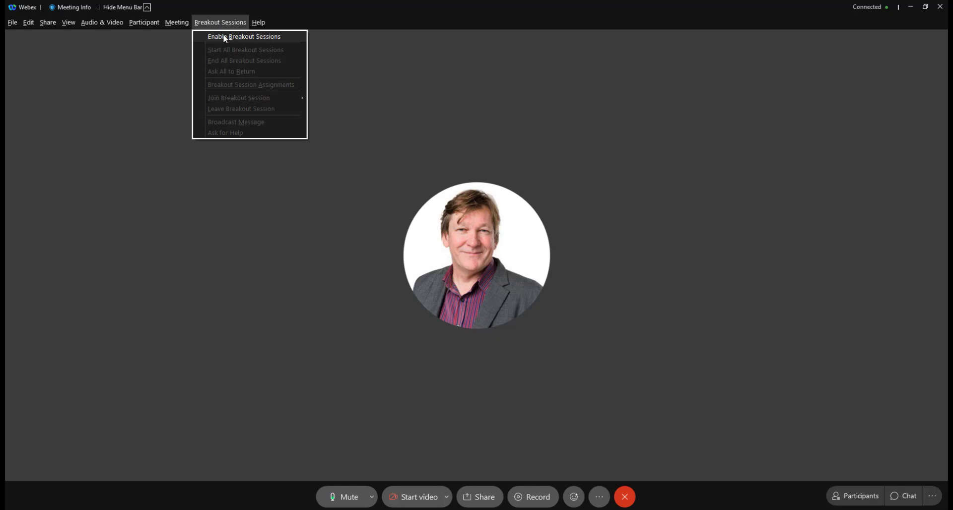
{"action": "left_click", "coordinate": [224, 36]}
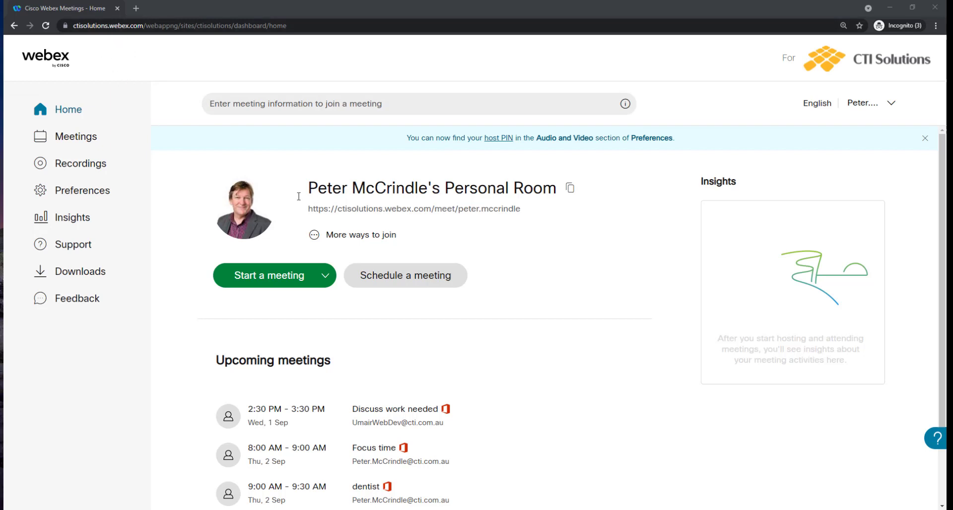
On the Webex site in the browser, begin scheduling a meeting and paste in the three attendees' e-mail addresses
{"action": "left_click", "coordinate": [394, 281]}
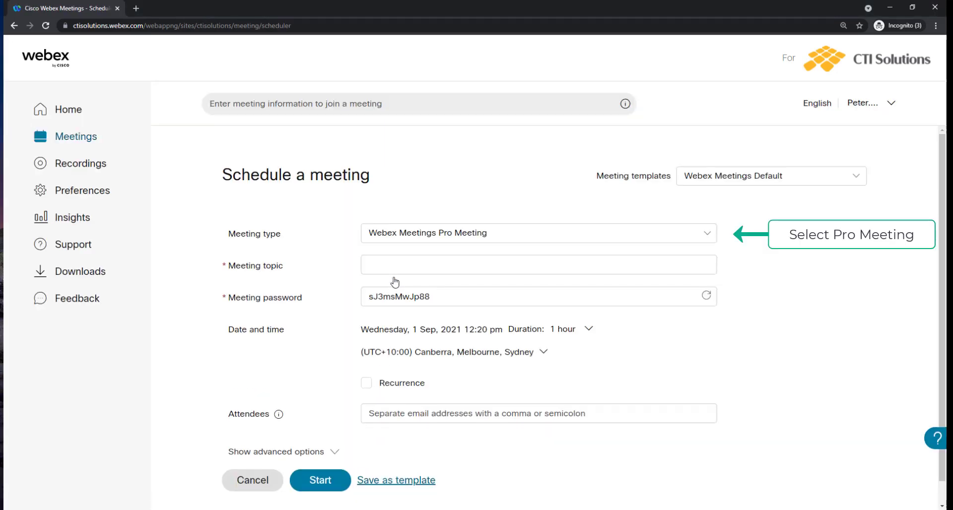
{"action": "scroll", "coordinate": [395, 282], "scroll_direction": "down", "scroll_amount": 1}
{"action": "left_click", "coordinate": [403, 390]}
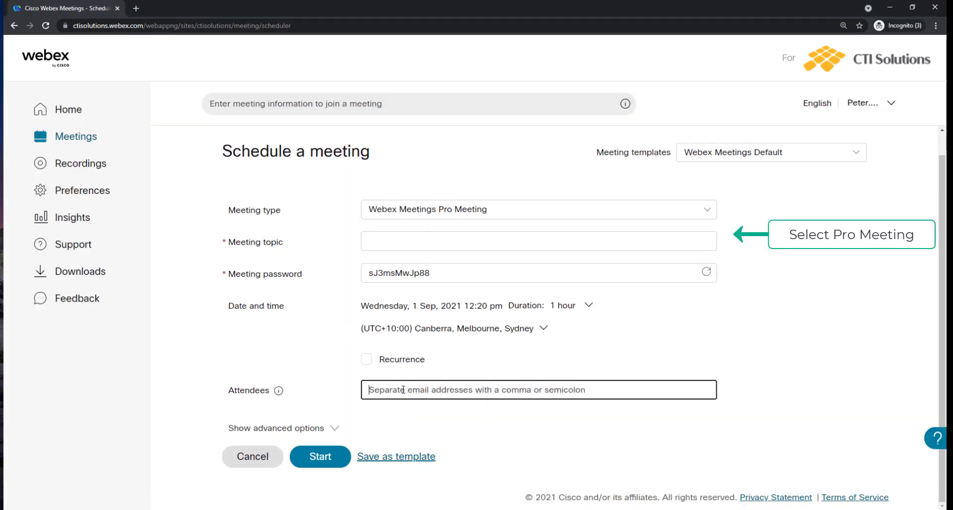
{"action": "key", "text": "ctrl+v"}
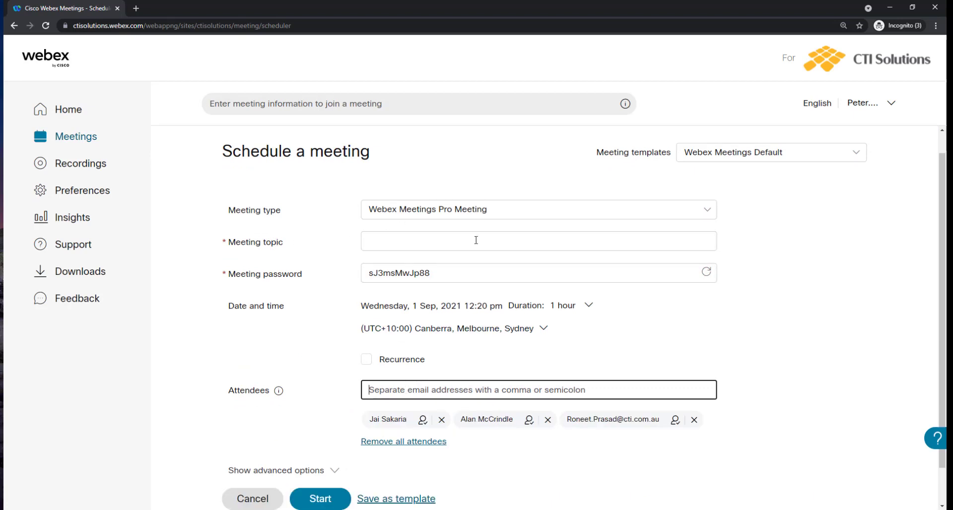
Set the topic of the scheduled meeting to "Break Out Meetings"
{"action": "left_click", "coordinate": [438, 242]}
{"action": "type", "text": "Br"}
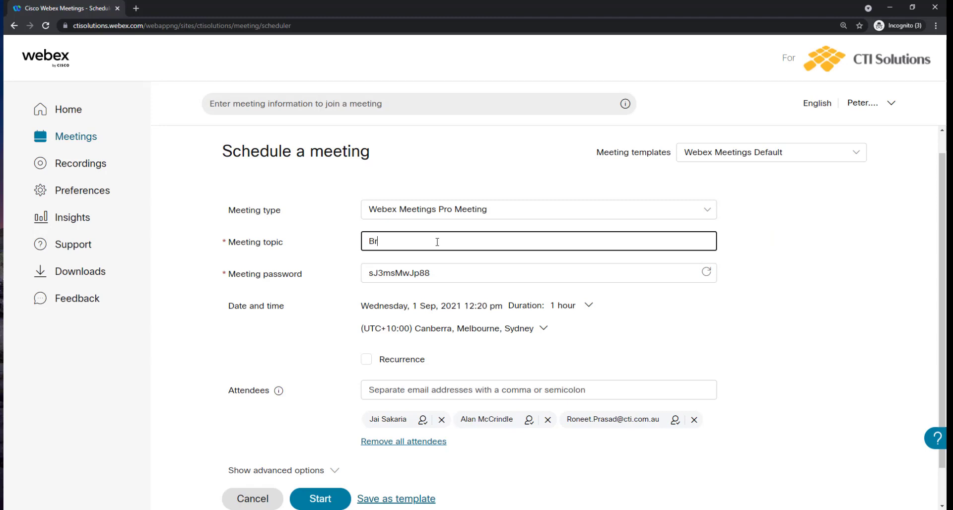
{"action": "type", "text": "eak Out Meetings"}
Enable breakout sessions in the advanced scheduling options of the meeting
{"action": "scroll", "coordinate": [464, 368], "scroll_direction": "down", "scroll_amount": 1}
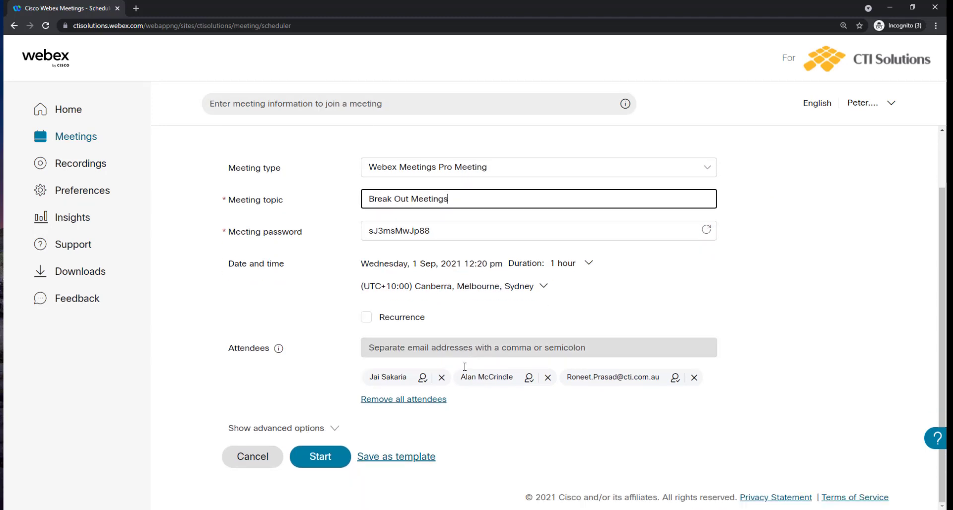
{"action": "left_click", "coordinate": [297, 430]}
{"action": "scroll", "coordinate": [302, 432], "scroll_direction": "down", "scroll_amount": 2}
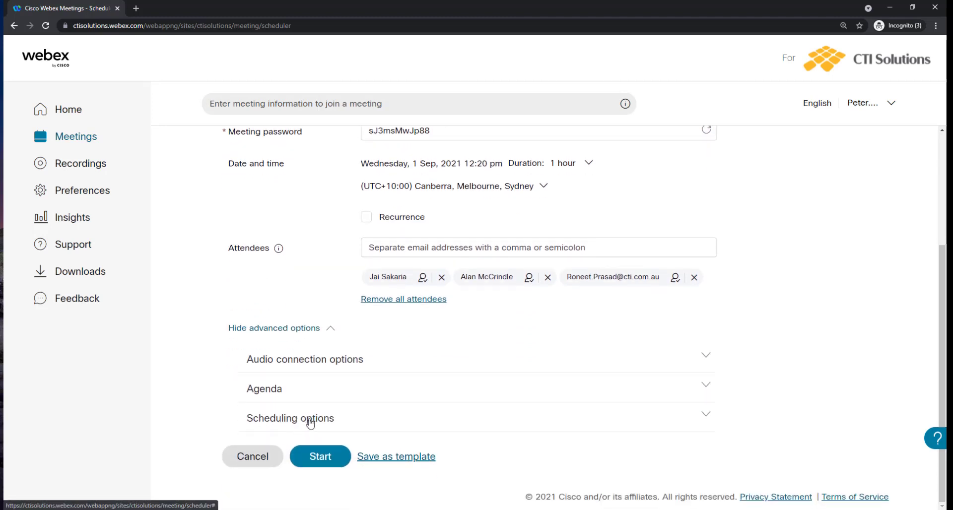
{"action": "left_click", "coordinate": [311, 424]}
{"action": "scroll", "coordinate": [308, 423], "scroll_direction": "down", "scroll_amount": 4}
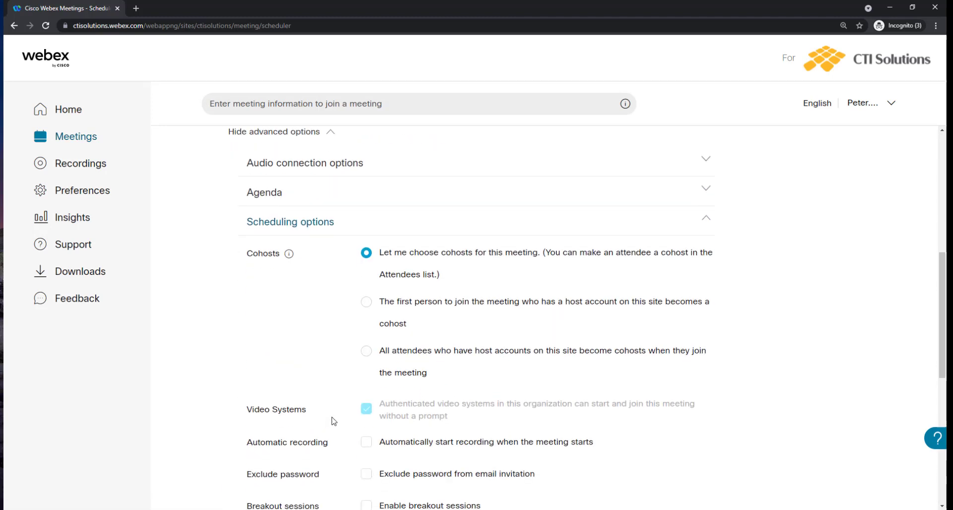
{"action": "scroll", "coordinate": [376, 408], "scroll_direction": "down", "scroll_amount": 3}
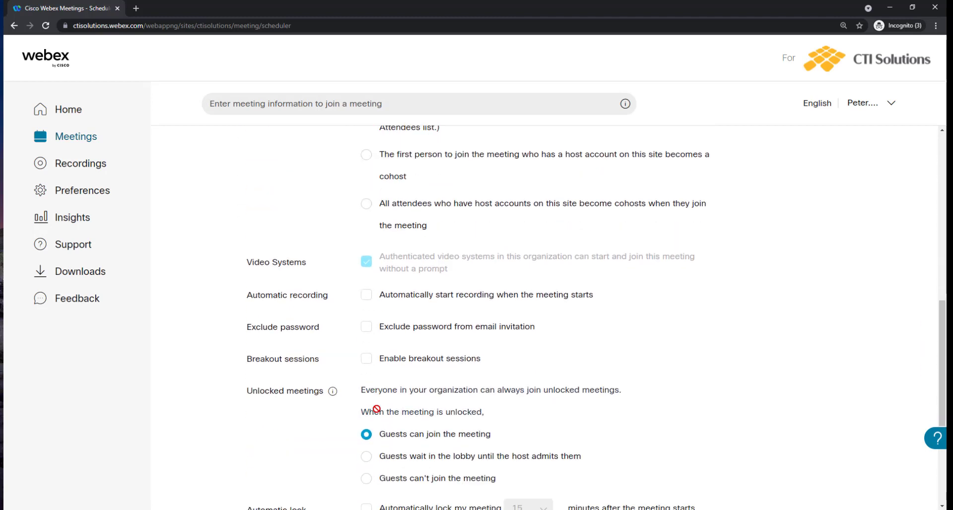
{"action": "scroll", "coordinate": [344, 435], "scroll_direction": "down", "scroll_amount": 1}
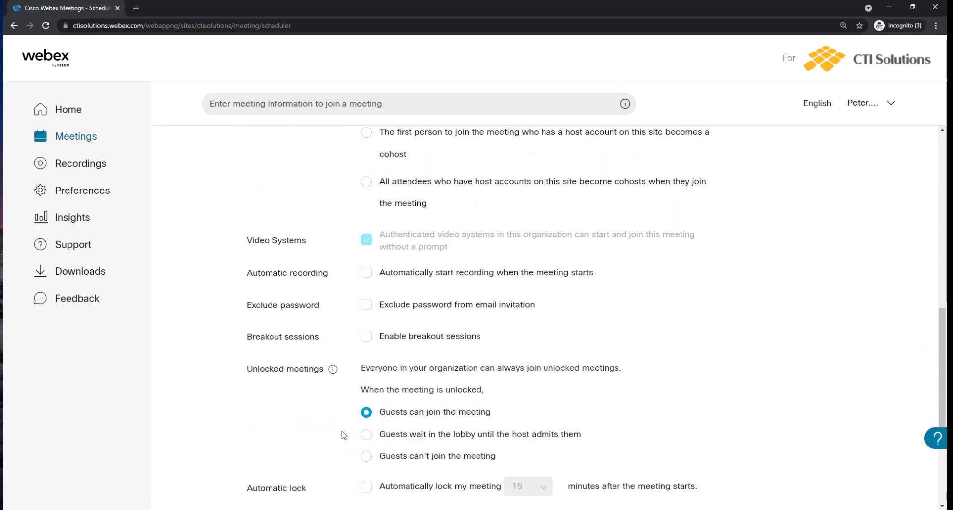
{"action": "left_click", "coordinate": [366, 309]}
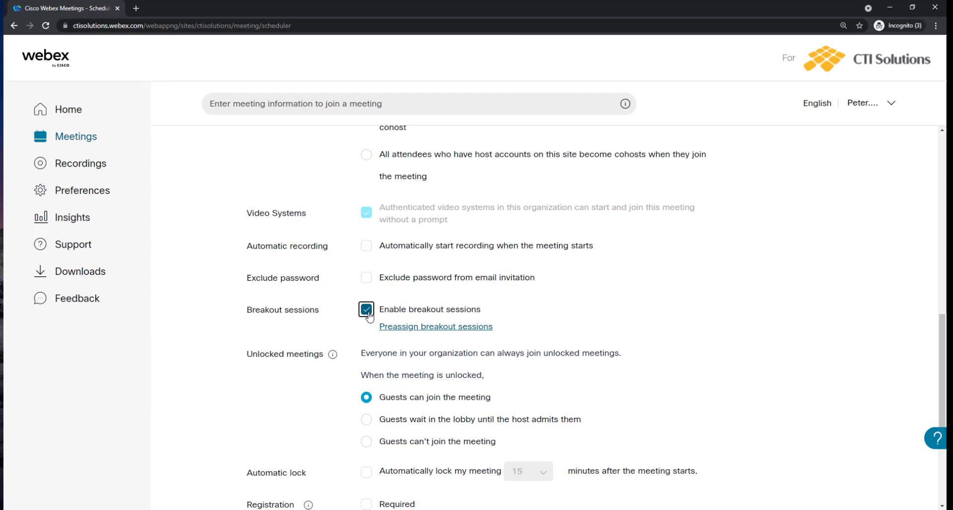
Set up breakout session preassignments with 3 sessions and manual participant assignment
{"action": "left_click", "coordinate": [419, 330]}
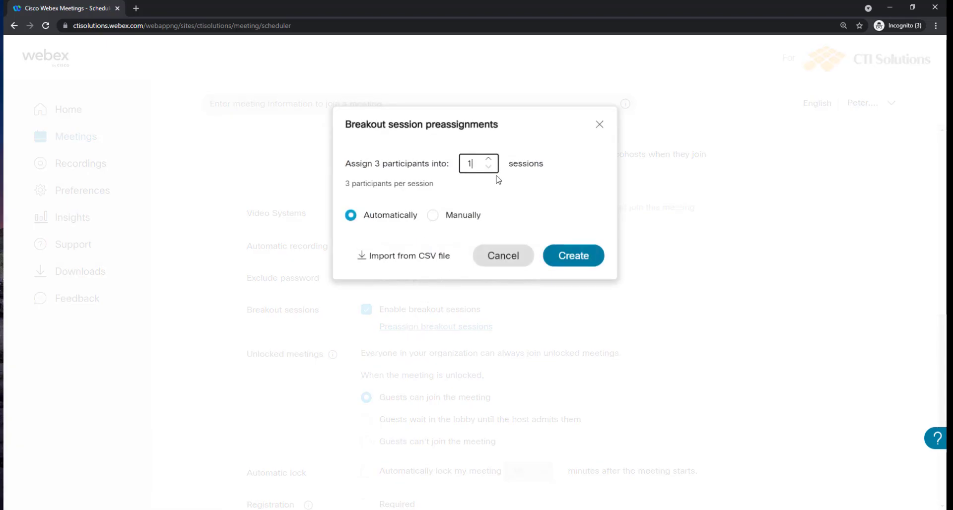
{"action": "left_click", "coordinate": [489, 159]}
{"action": "left_click", "coordinate": [489, 159]}
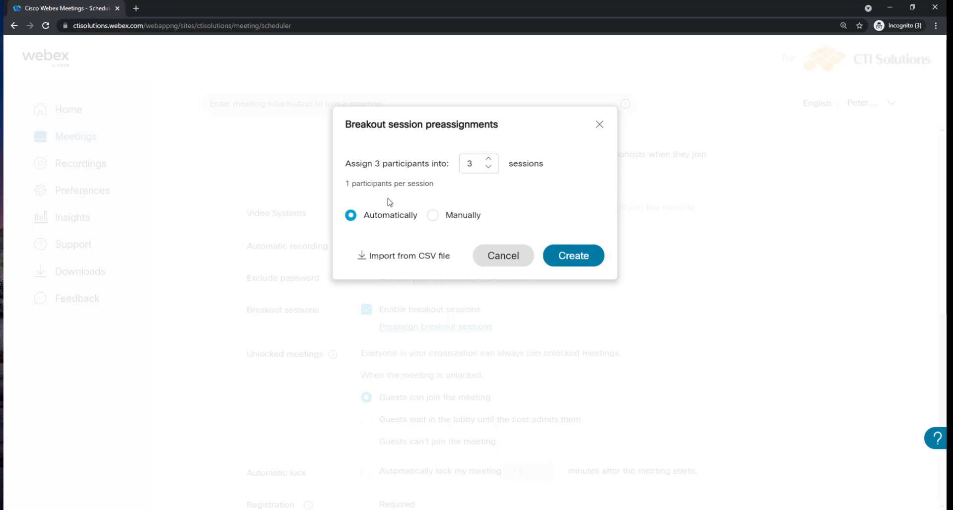
{"action": "left_click", "coordinate": [434, 217]}
{"action": "left_click", "coordinate": [578, 258]}
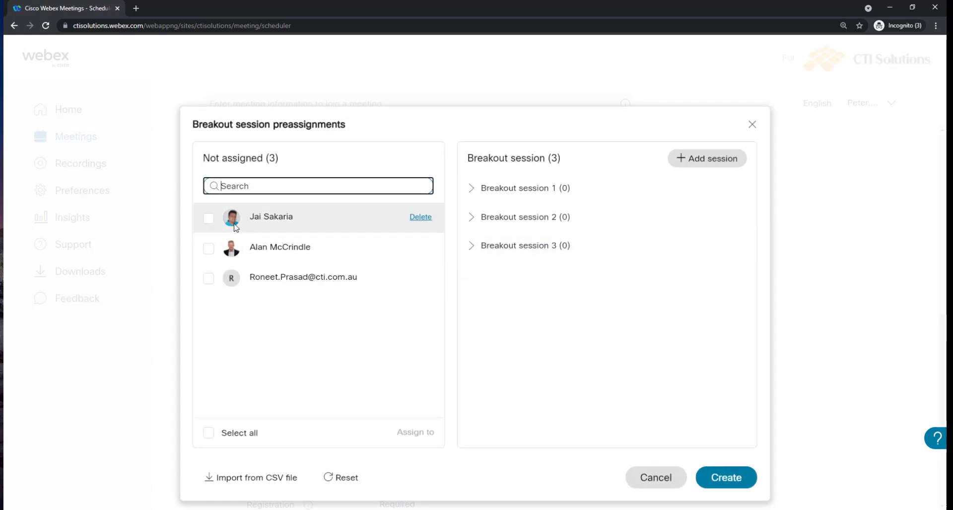
Assign the first listed participant to Breakout session 1, the second to Breakout session 2 and the third to Breakout session 3
{"action": "left_click", "coordinate": [209, 218]}
{"action": "left_click", "coordinate": [415, 434]}
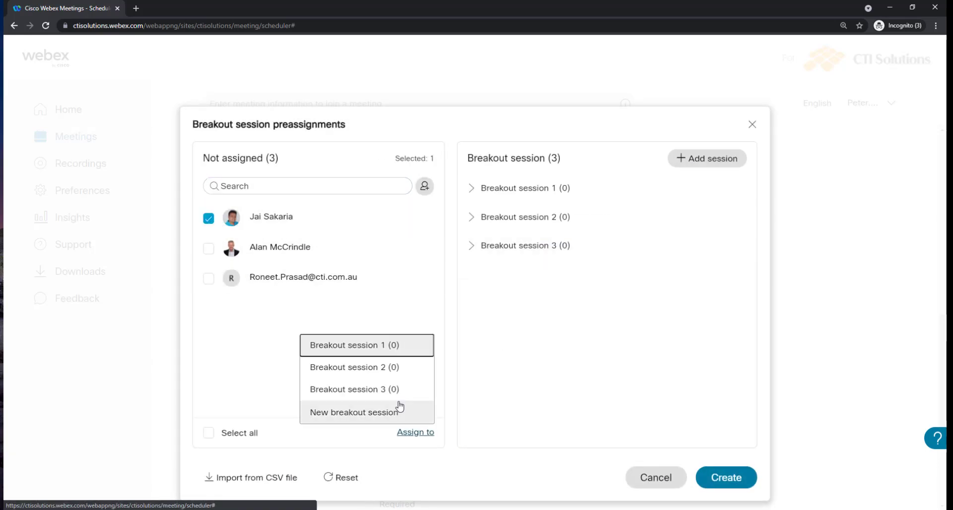
{"action": "left_click", "coordinate": [372, 345]}
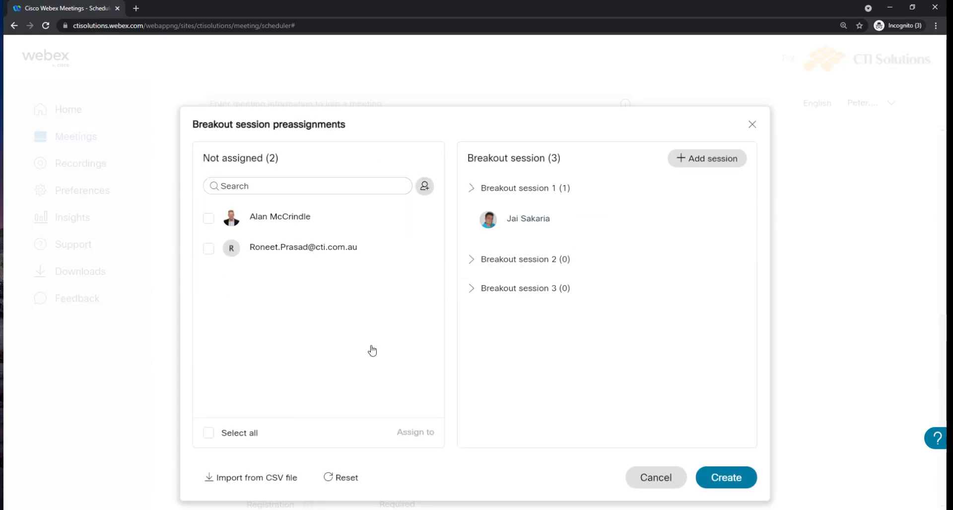
{"action": "left_click", "coordinate": [208, 218]}
{"action": "left_click", "coordinate": [418, 433]}
{"action": "left_click", "coordinate": [392, 368]}
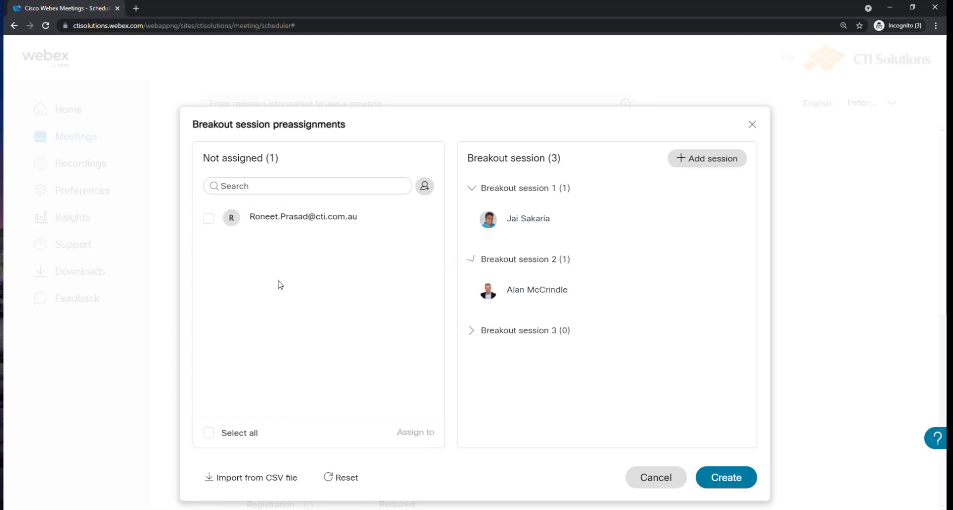
{"action": "left_click", "coordinate": [208, 219]}
{"action": "left_click", "coordinate": [415, 434]}
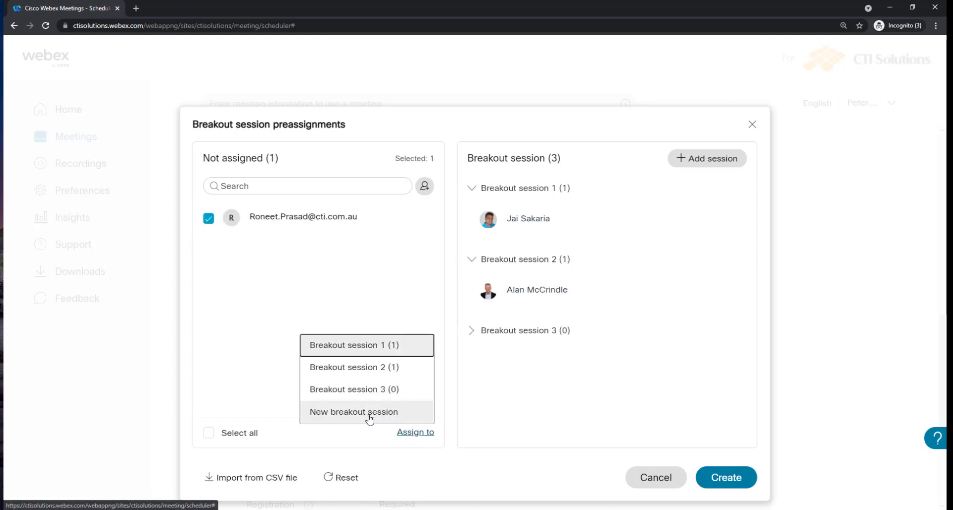
{"action": "left_click", "coordinate": [369, 389]}
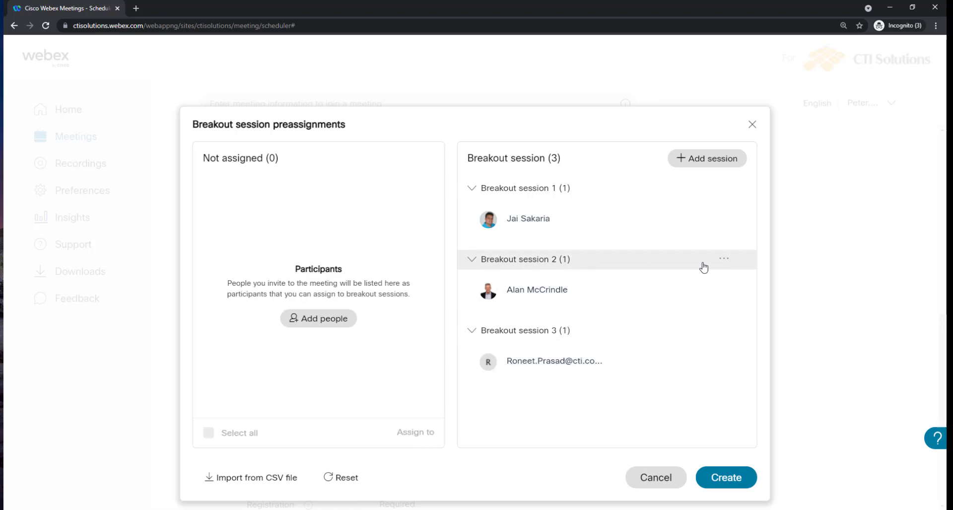
Open the name of Breakout session 2 for editing, and create the breakout session preassignments
{"action": "left_click", "coordinate": [725, 260]}
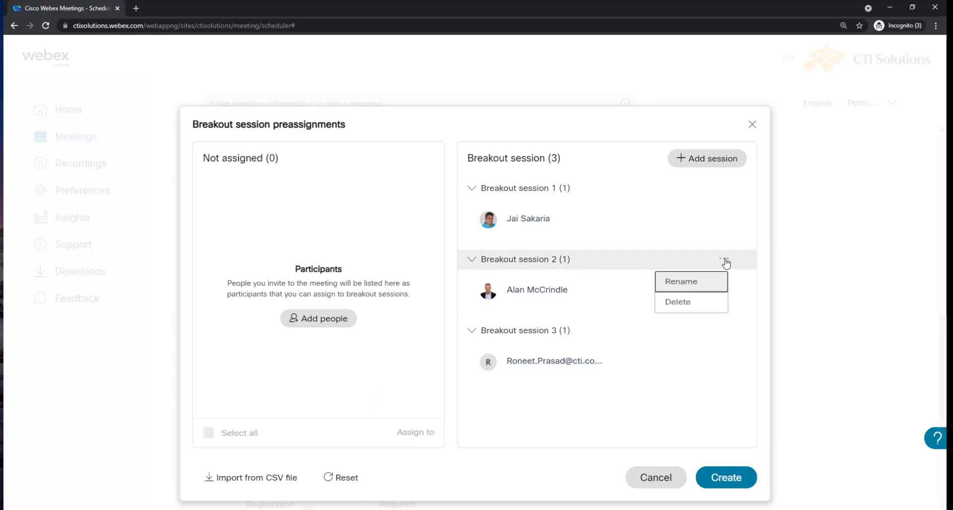
{"action": "left_click", "coordinate": [689, 283]}
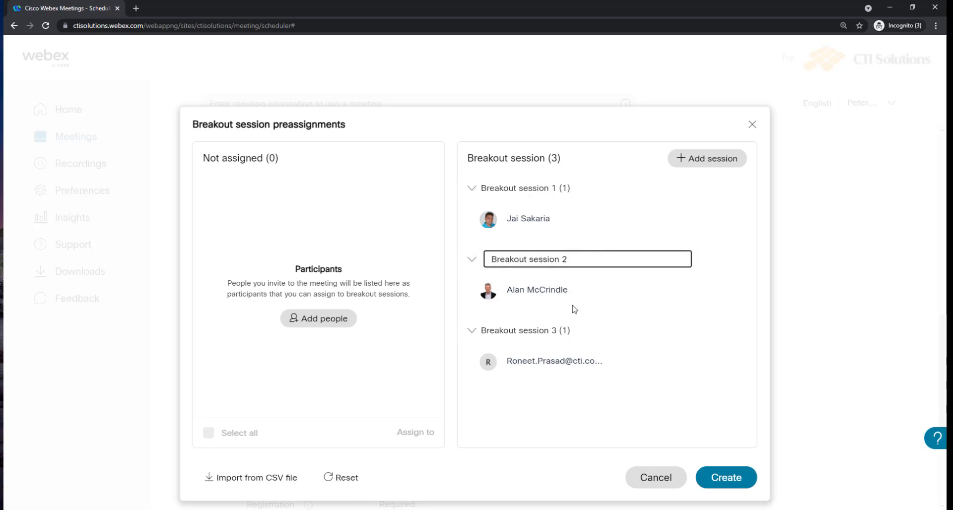
{"action": "left_click", "coordinate": [725, 480]}
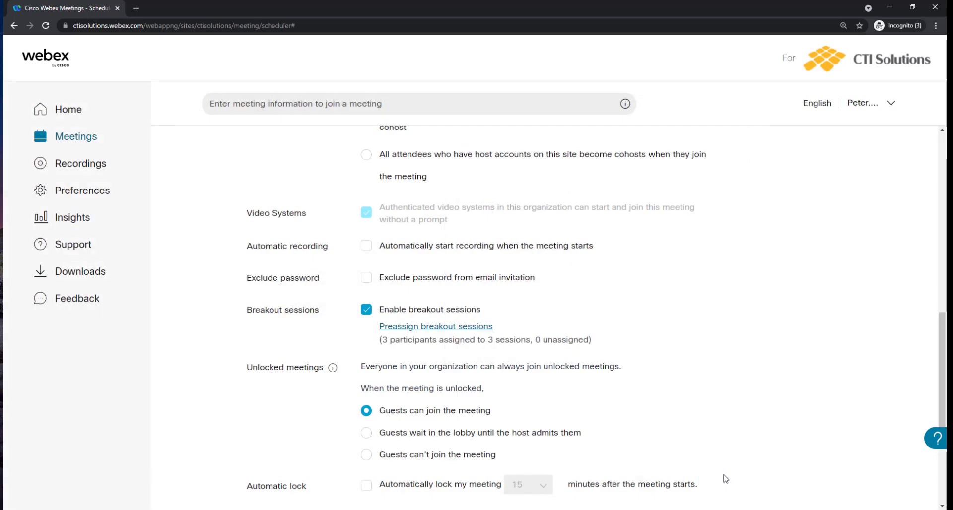
{"action": "scroll", "coordinate": [663, 418], "scroll_direction": "down", "scroll_amount": 4}
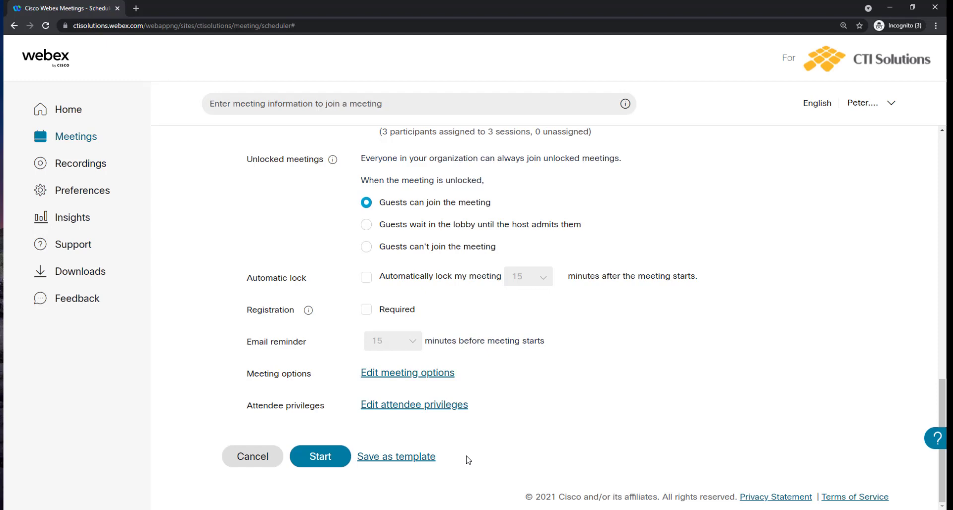
{"action": "scroll", "coordinate": [466, 459], "scroll_direction": "up", "scroll_amount": 15}
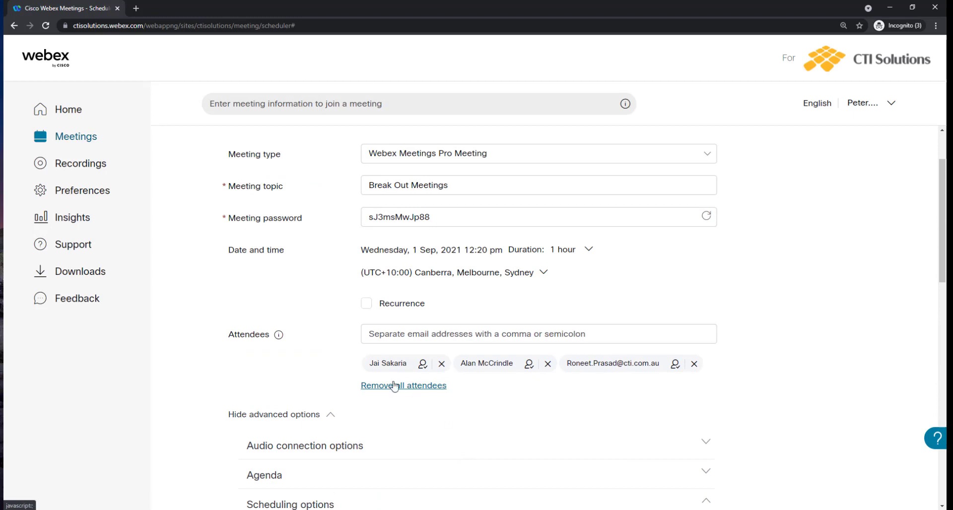
{"action": "scroll", "coordinate": [412, 449], "scroll_direction": "down", "scroll_amount": 1}
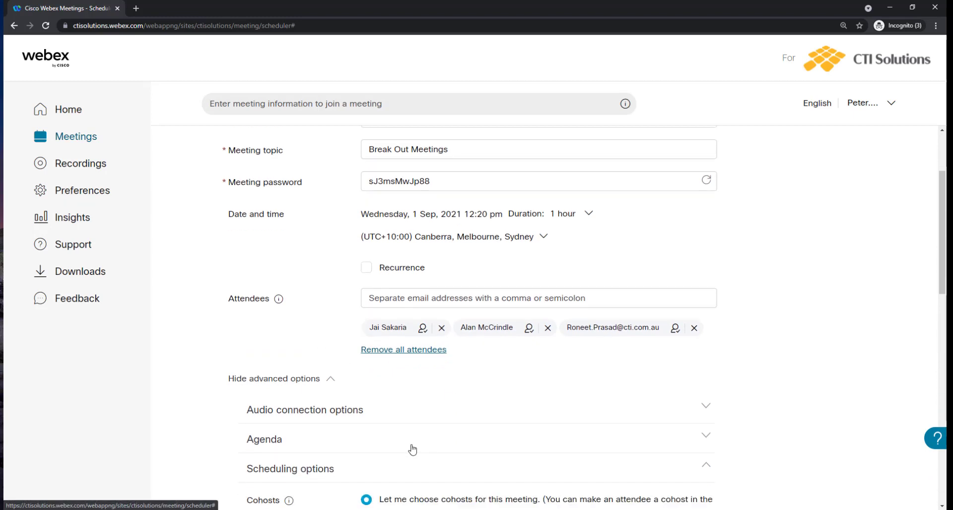
{"action": "scroll", "coordinate": [412, 449], "scroll_direction": "down", "scroll_amount": 8}
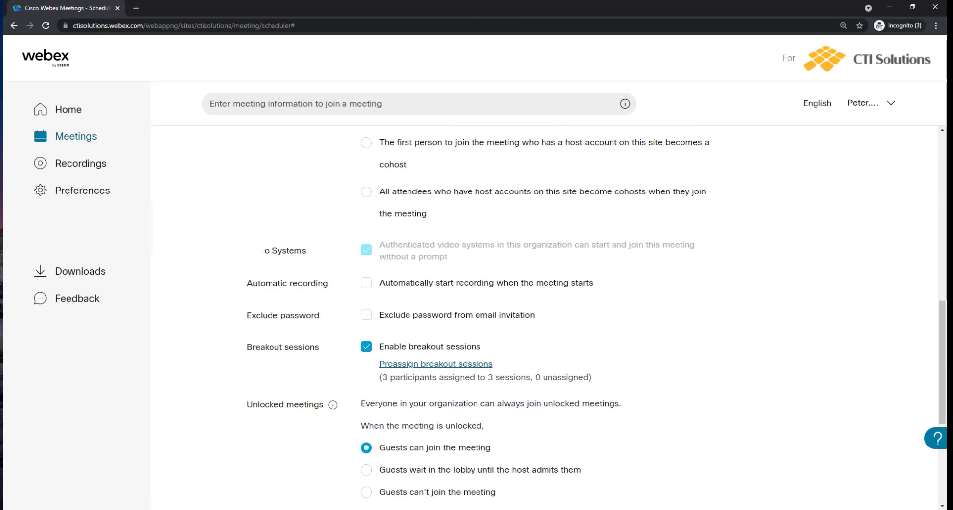
Switch to the template spreadsheet in Excel, examine its session name and email address columns at full window size, and return to the browser
{"action": "key", "text": "alt+Tab"}
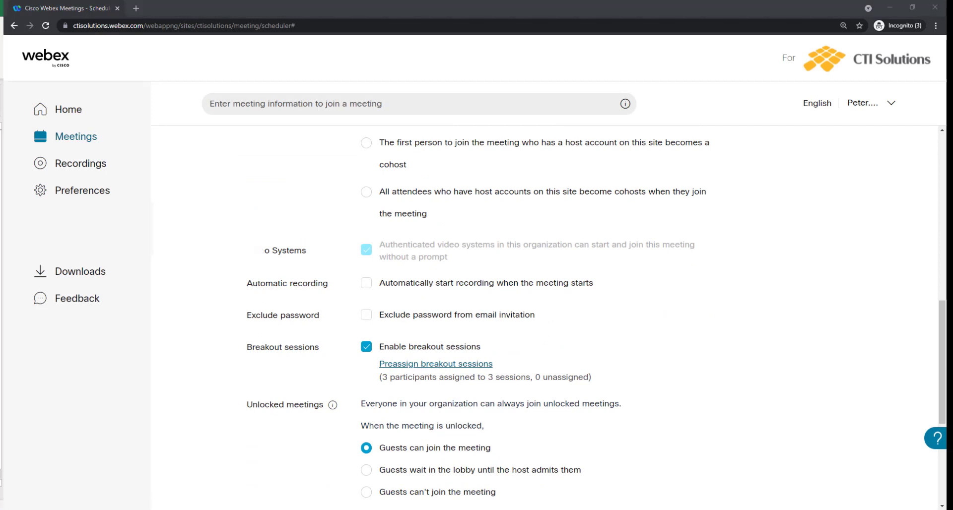
{"action": "left_click_drag", "start_coordinate": [159, 114], "coordinate": [450, 116]}
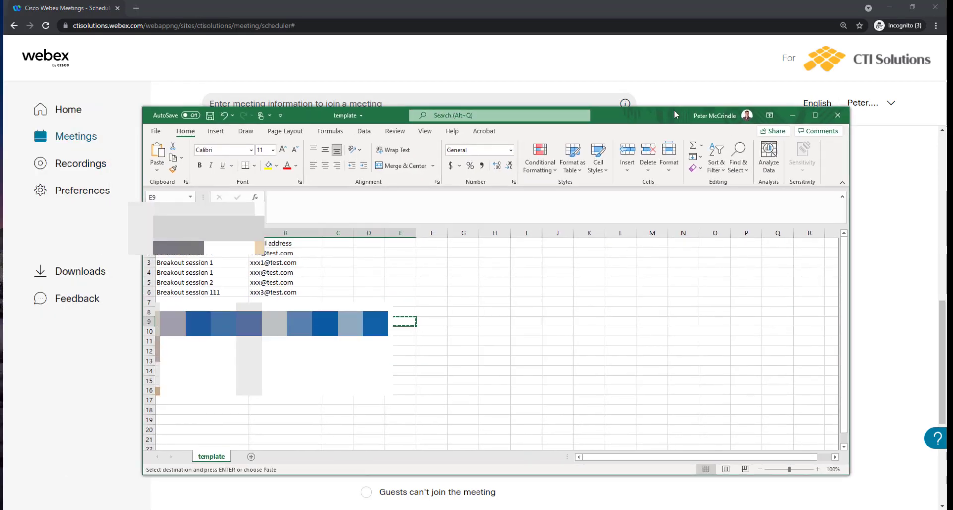
{"action": "double_click", "coordinate": [673, 110]}
{"action": "left_click_drag", "start_coordinate": [71, 136], "coordinate": [151, 187]}
{"action": "left_click", "coordinate": [151, 186]}
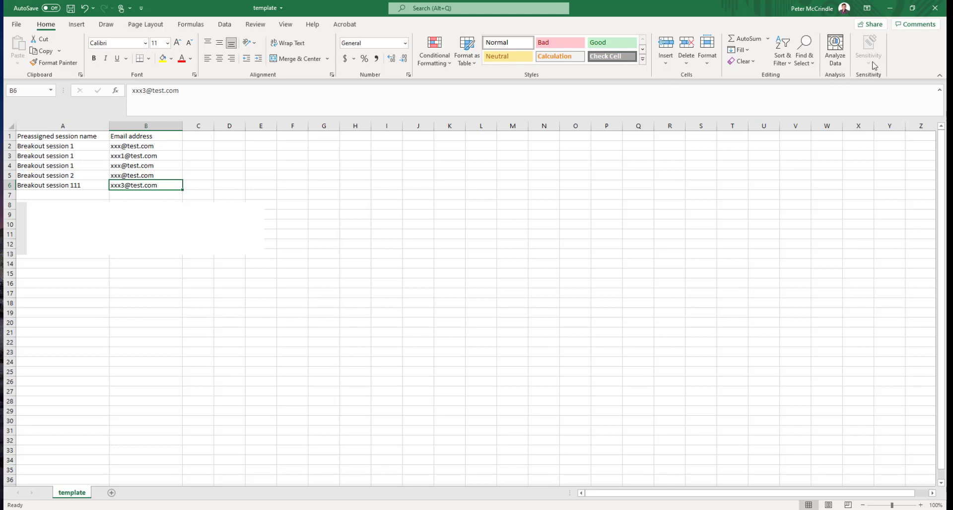
{"action": "left_click", "coordinate": [890, 9]}
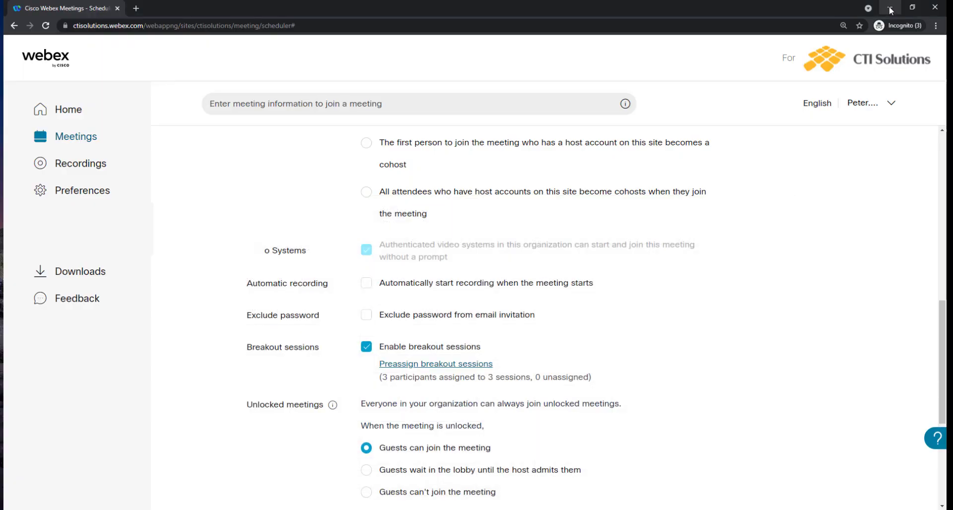